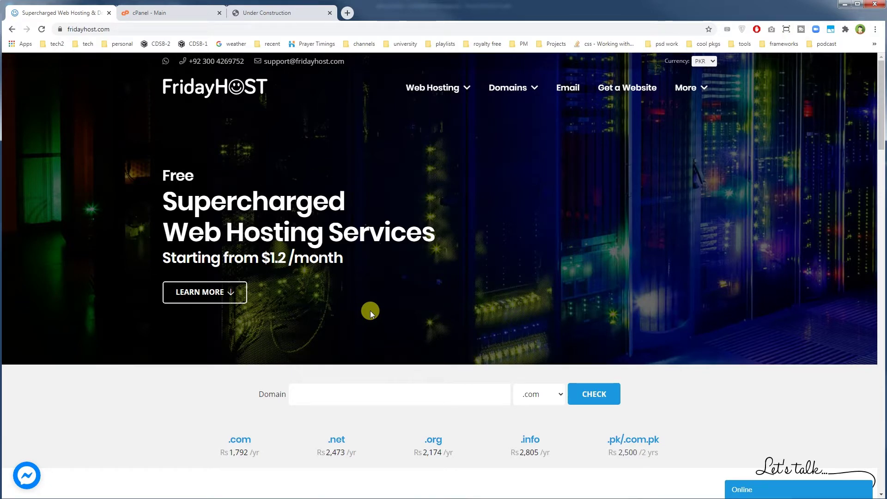
Look through the FridayHost homepage for its domain prices, hosting packages and service guarantees.
{"action": "scroll", "coordinate": [452, 307], "scroll_direction": "down", "scroll_amount": 2}
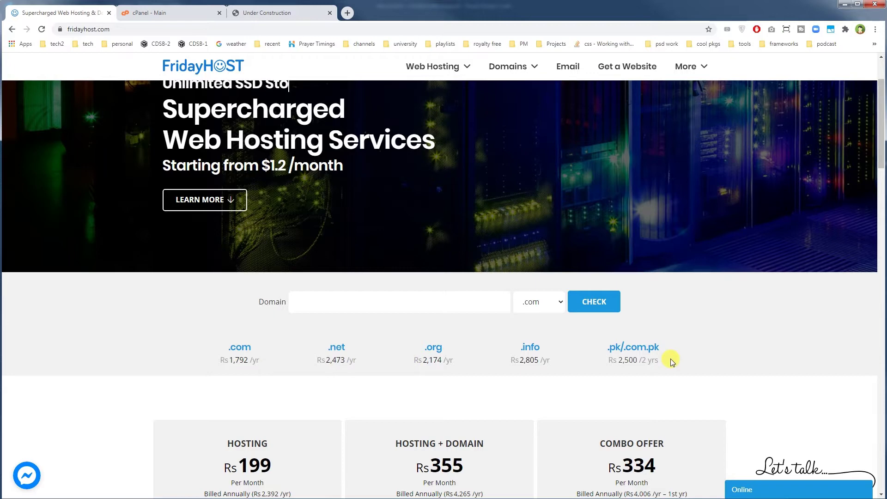
{"action": "scroll", "coordinate": [679, 361], "scroll_direction": "down", "scroll_amount": 5}
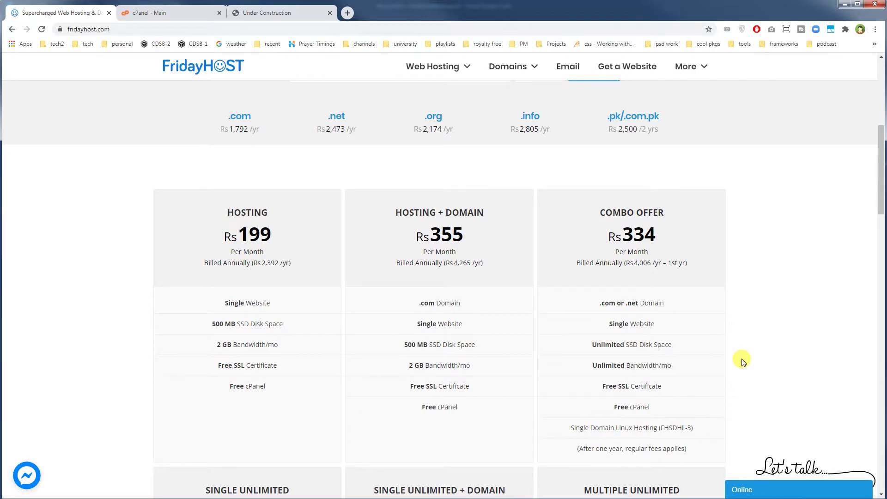
{"action": "scroll", "coordinate": [741, 359], "scroll_direction": "down", "scroll_amount": 7}
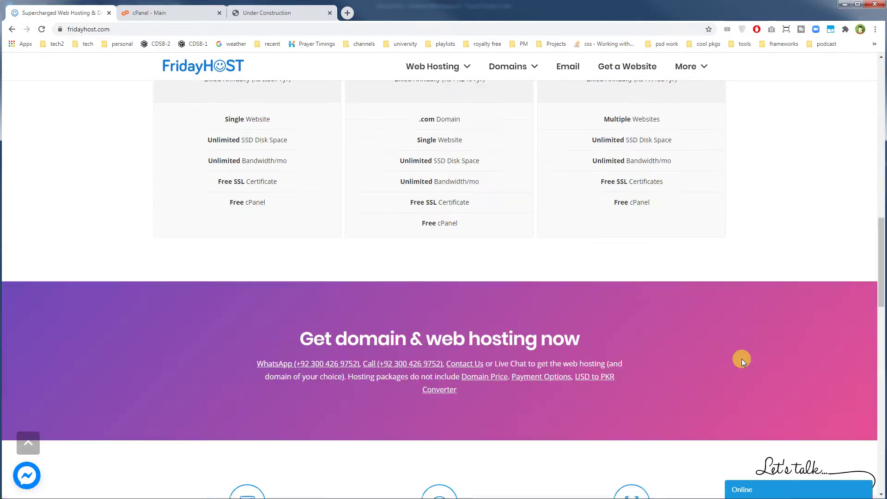
{"action": "scroll", "coordinate": [741, 358], "scroll_direction": "down", "scroll_amount": 13}
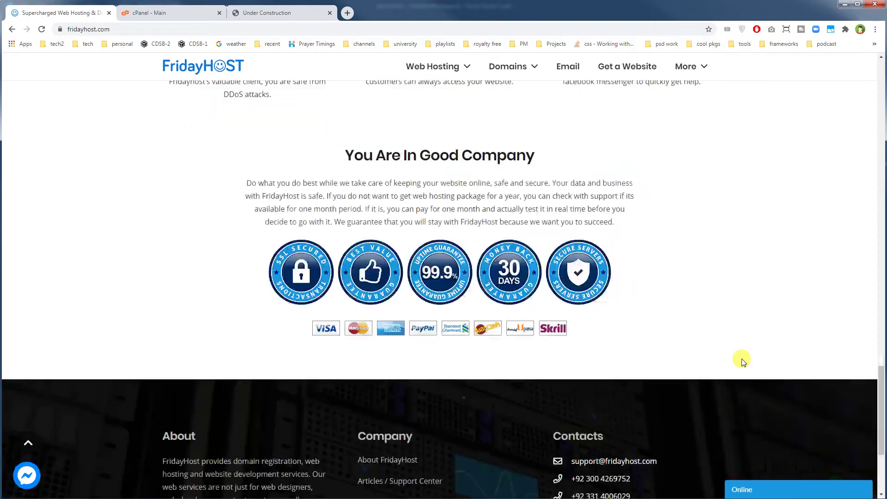
{"action": "scroll", "coordinate": [742, 358], "scroll_direction": "up", "scroll_amount": 12}
{"action": "scroll", "coordinate": [742, 358], "scroll_direction": "up", "scroll_amount": 15}
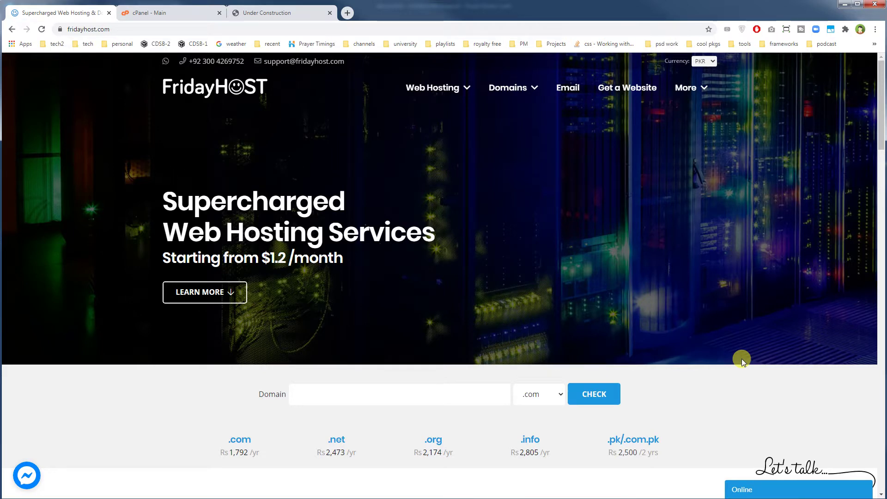
Examine the cPanel dashboard's sections and the hosted site's current under-construction page.
{"action": "left_click", "coordinate": [186, 15]}
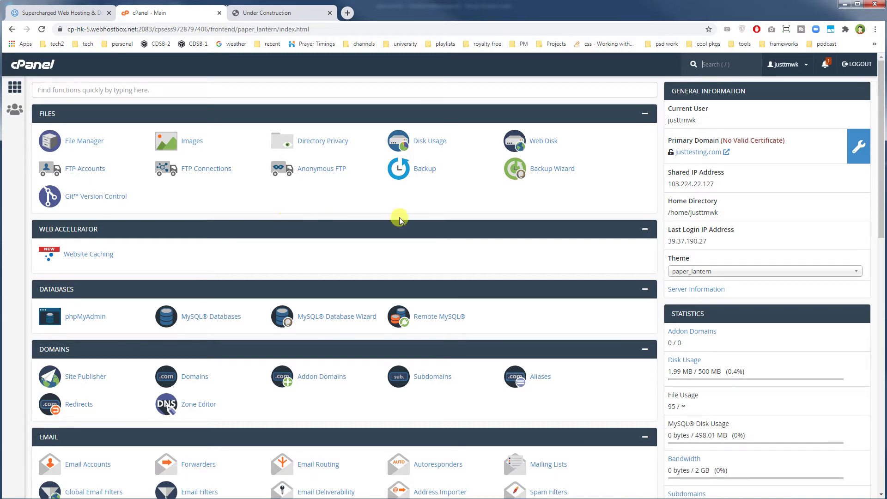
{"action": "scroll", "coordinate": [561, 342], "scroll_direction": "down", "scroll_amount": 3}
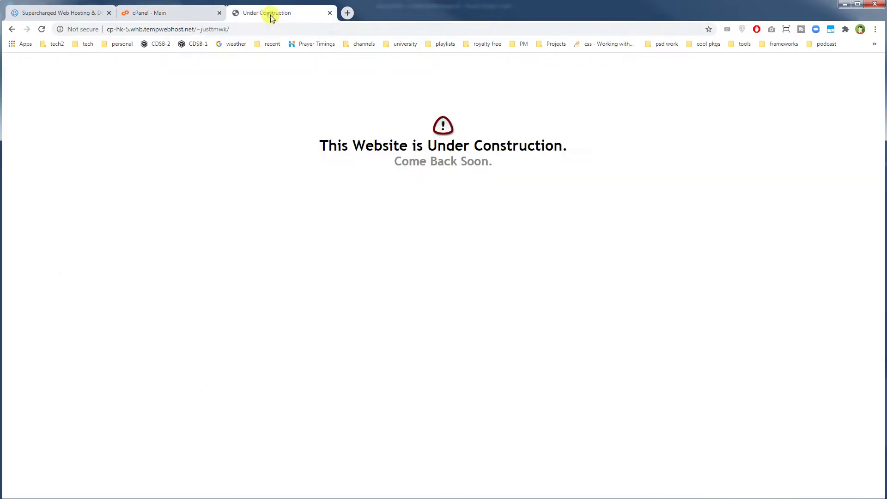
{"action": "left_click", "coordinate": [271, 16]}
{"action": "left_click", "coordinate": [178, 17]}
{"action": "left_click", "coordinate": [260, 15]}
{"action": "left_click_drag", "start_coordinate": [317, 148], "coordinate": [563, 184]}
{"action": "left_click", "coordinate": [563, 183]}
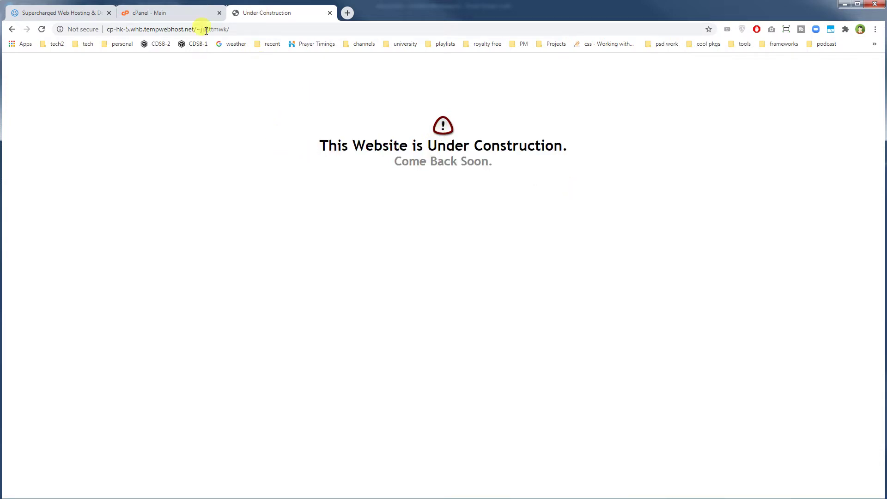
{"action": "left_click", "coordinate": [160, 14]}
{"action": "scroll", "coordinate": [511, 273], "scroll_direction": "down", "scroll_amount": 10}
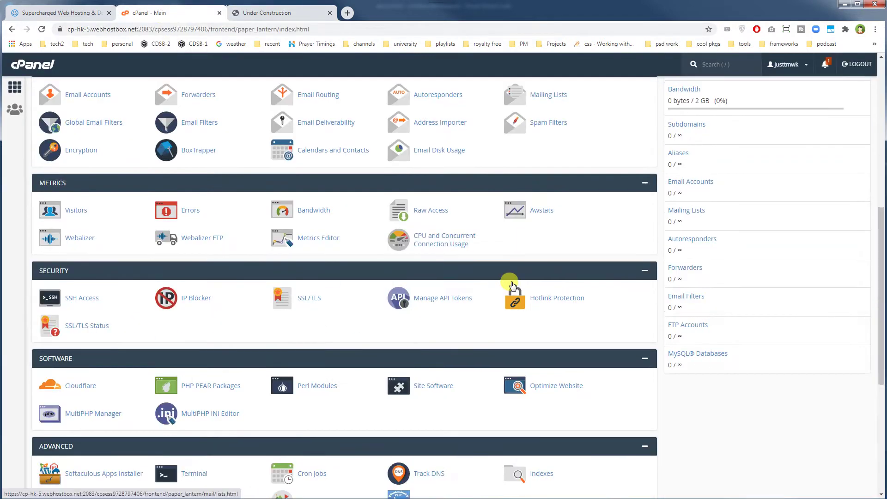
{"action": "scroll", "coordinate": [511, 259], "scroll_direction": "up", "scroll_amount": 13}
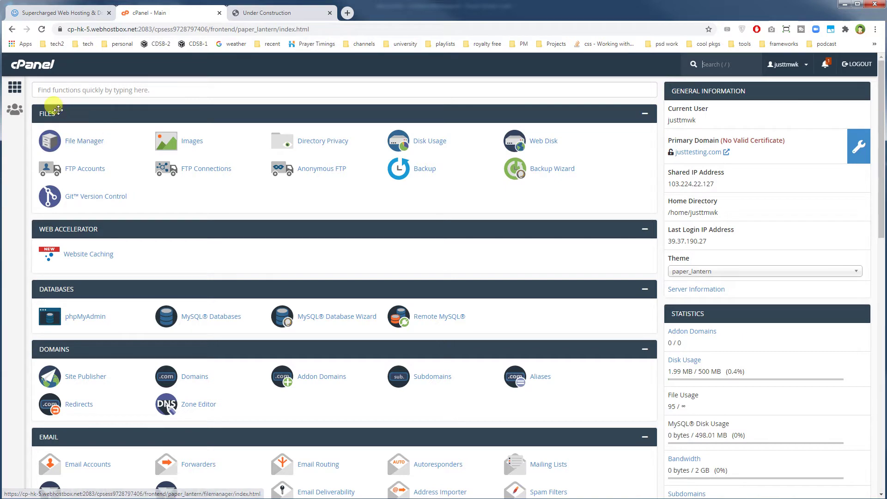
Move the Files section below Web Accelerator on the cPanel dashboard and return it to first place.
{"action": "left_click_drag", "start_coordinate": [61, 118], "coordinate": [126, 287]}
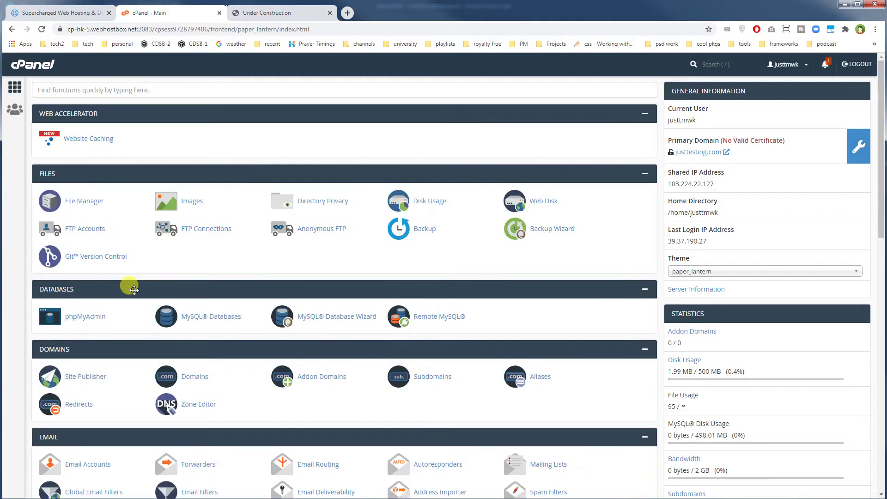
{"action": "left_click_drag", "start_coordinate": [78, 174], "coordinate": [80, 86]}
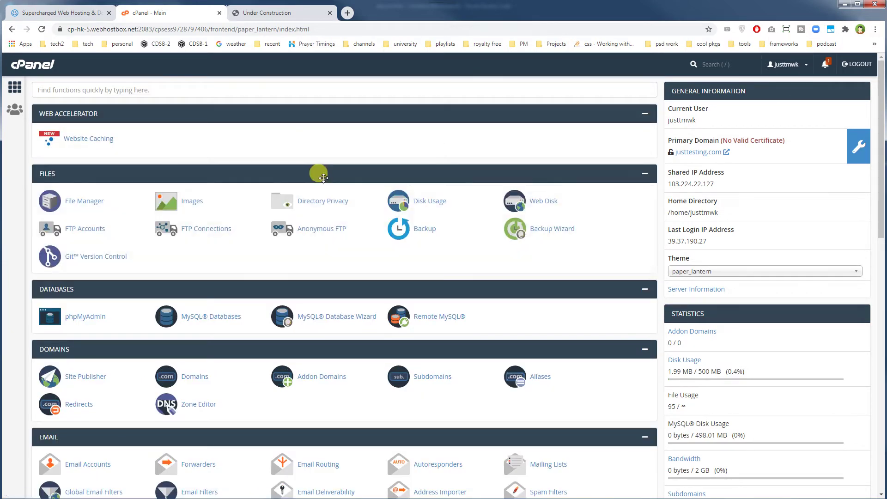
{"action": "left_click_drag", "start_coordinate": [89, 174], "coordinate": [109, 115]}
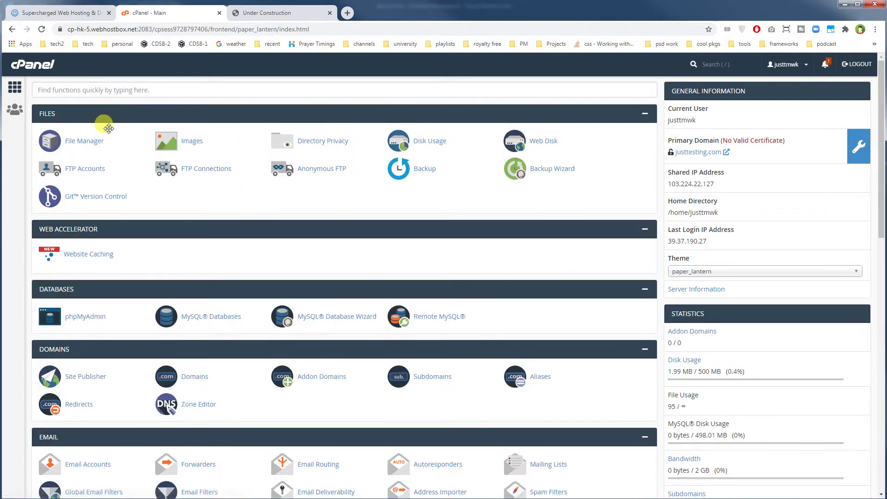
Open cPanel's File Manager and enter the public_html folder.
{"action": "left_click", "coordinate": [84, 143]}
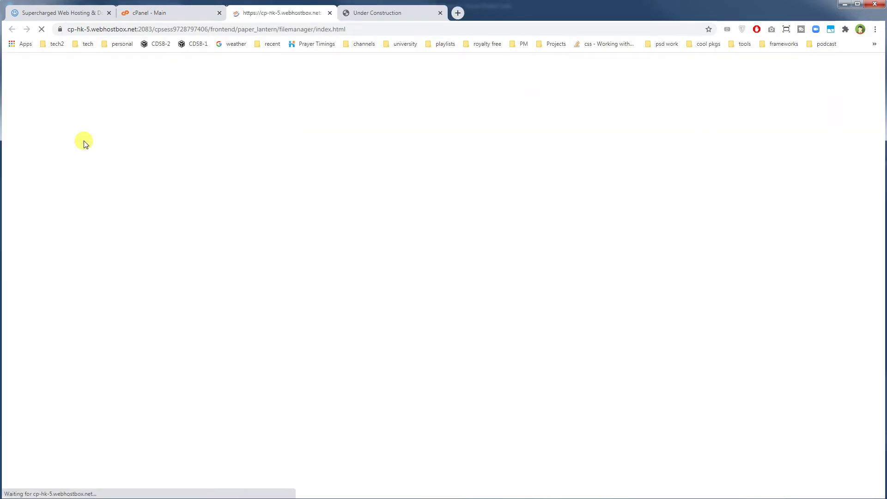
{"action": "left_click", "coordinate": [169, 14]}
{"action": "left_click", "coordinate": [277, 14]}
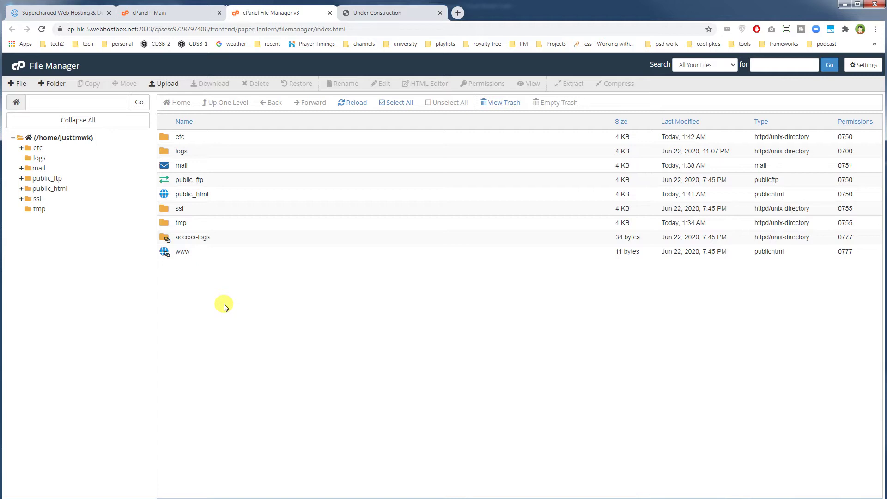
{"action": "left_click", "coordinate": [234, 195]}
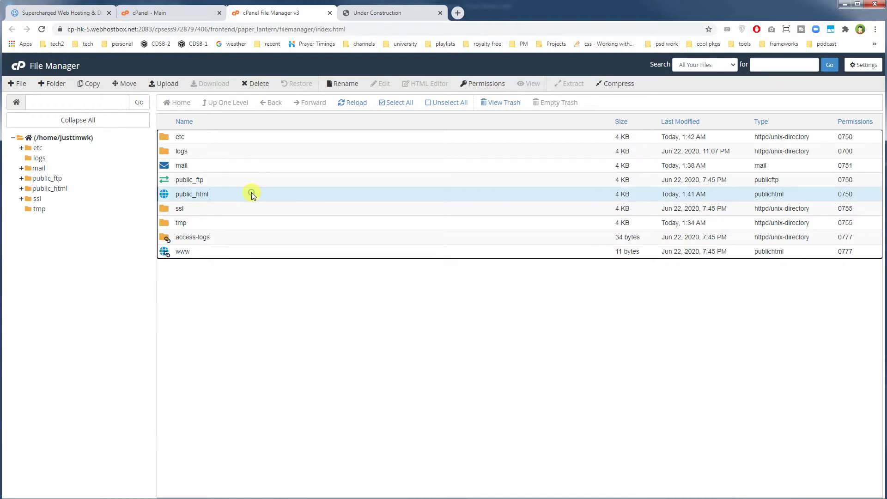
{"action": "double_click", "coordinate": [252, 195]}
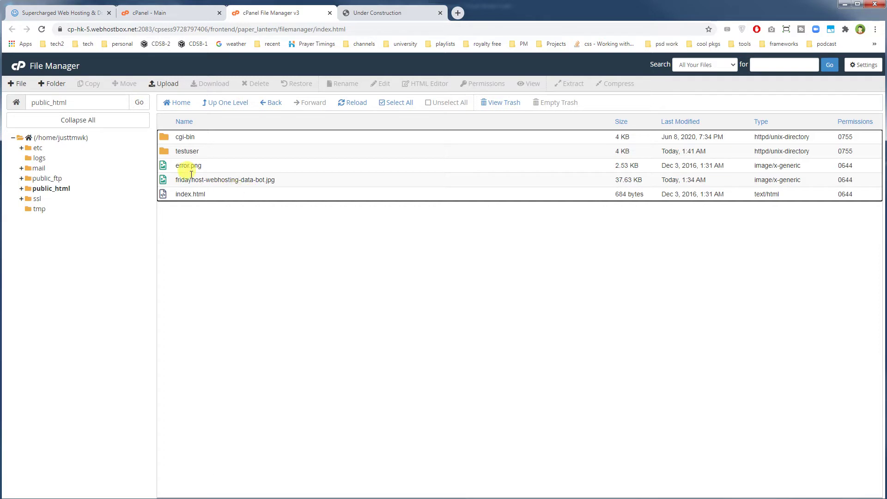
Select index.html in public_html and compare it with the live page shown at the site's temporary address.
{"action": "left_click", "coordinate": [217, 194]}
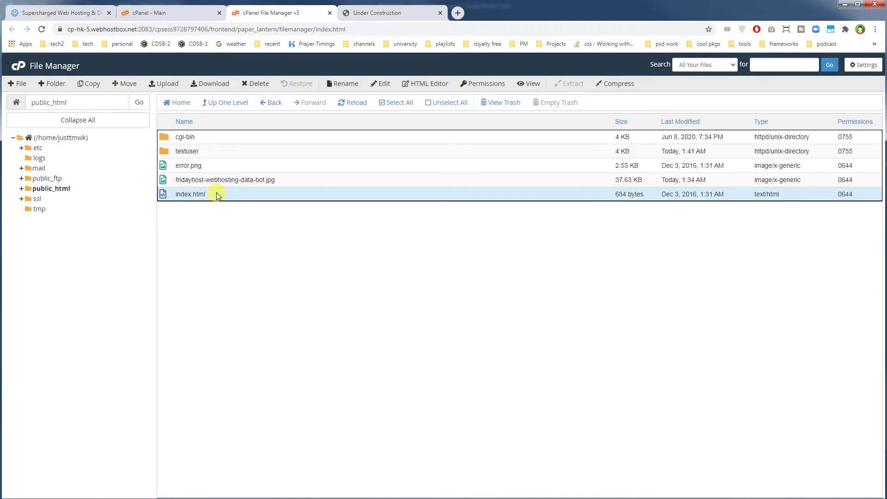
{"action": "left_click", "coordinate": [362, 14]}
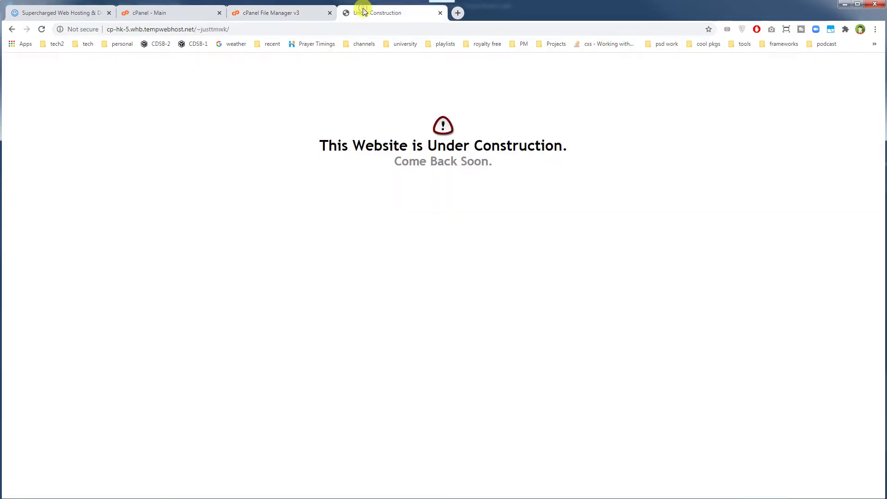
{"action": "left_click", "coordinate": [288, 16]}
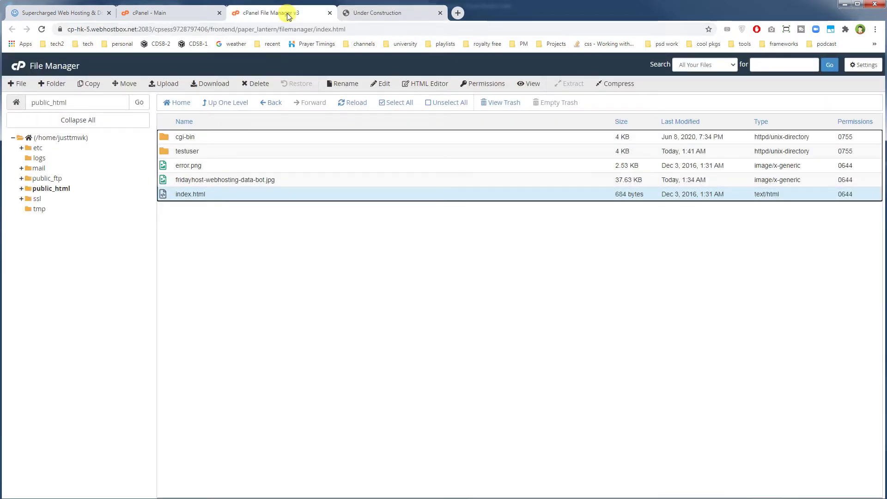
{"action": "left_click", "coordinate": [374, 18]}
{"action": "left_click", "coordinate": [235, 29]}
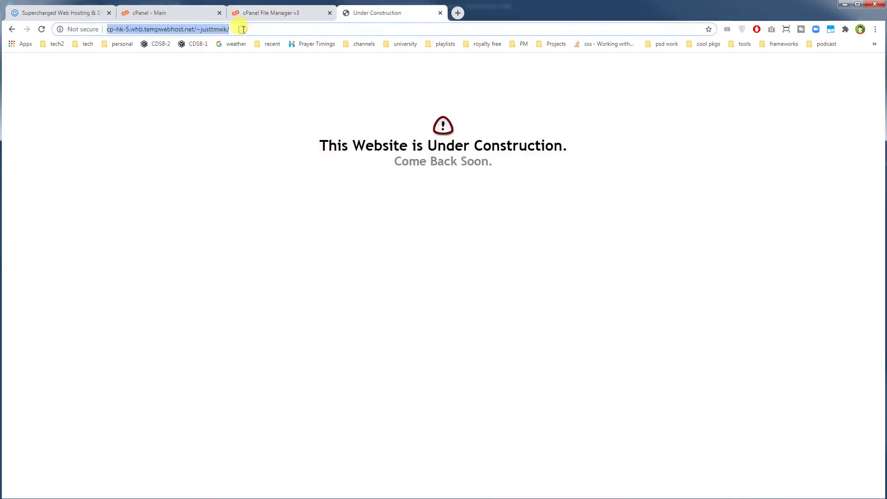
{"action": "left_click", "coordinate": [206, 119]}
{"action": "left_click_drag", "start_coordinate": [289, 140], "coordinate": [577, 176]}
{"action": "left_click", "coordinate": [578, 176]}
{"action": "left_click_drag", "start_coordinate": [313, 143], "coordinate": [531, 185]}
{"action": "left_click", "coordinate": [531, 185]}
{"action": "left_click", "coordinate": [280, 13]}
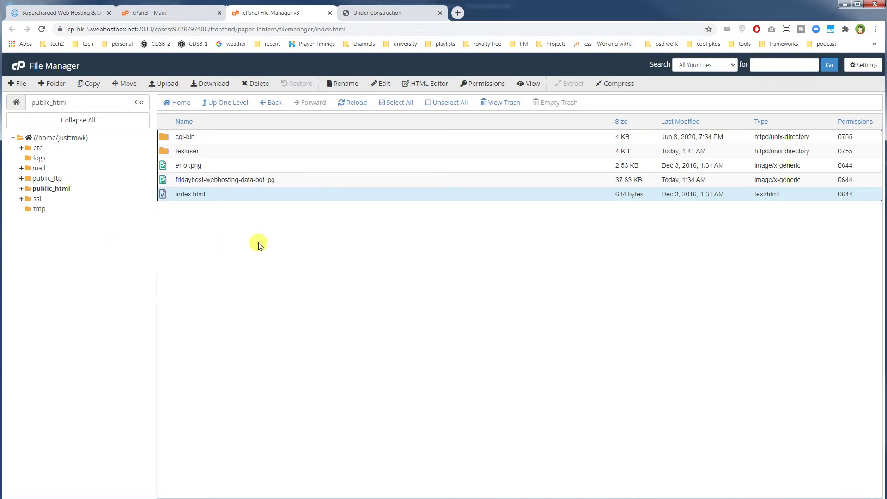
Examine the file operations available for index.html without applying any of them.
{"action": "right_click", "coordinate": [244, 245]}
{"action": "left_click", "coordinate": [227, 241]}
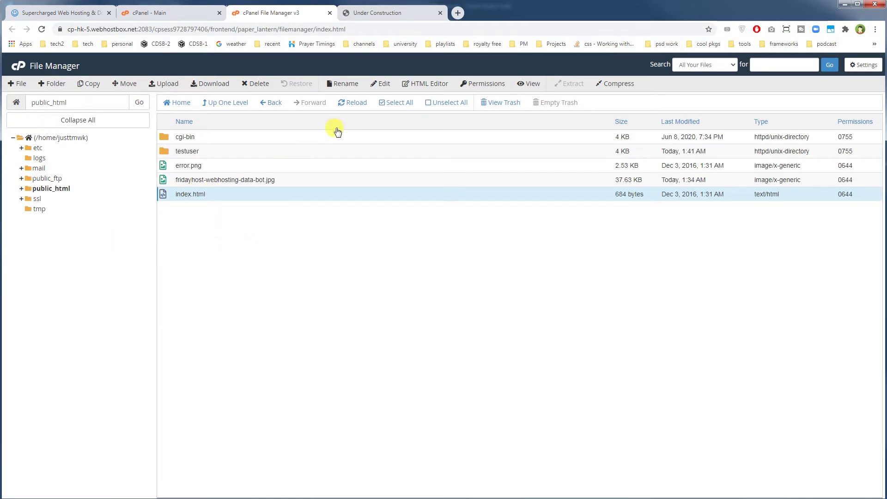
{"action": "right_click", "coordinate": [301, 216]}
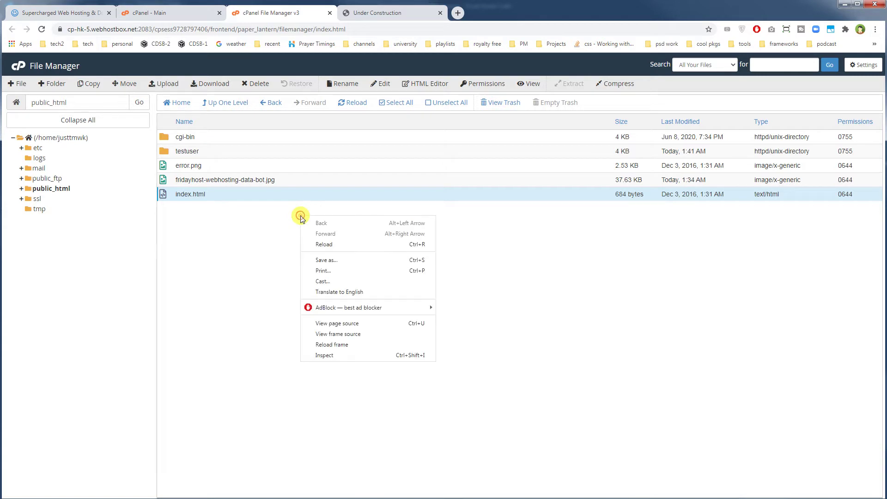
{"action": "left_click", "coordinate": [261, 339]}
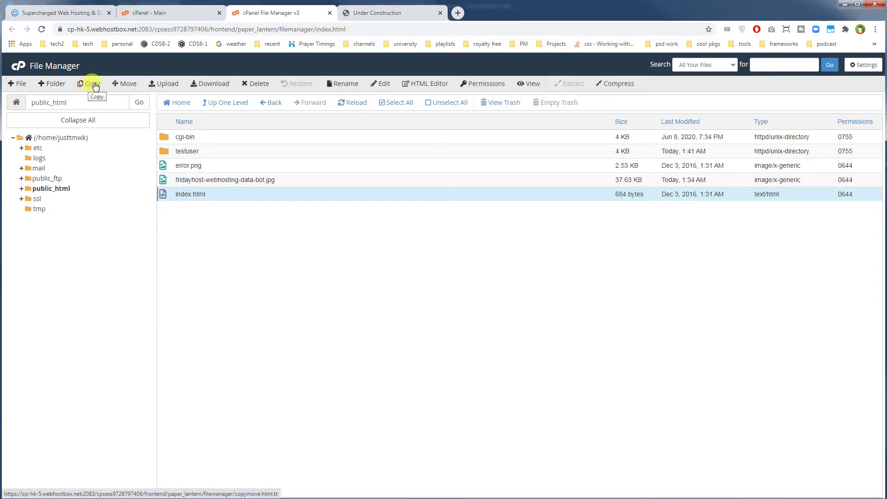
{"action": "right_click", "coordinate": [232, 195]}
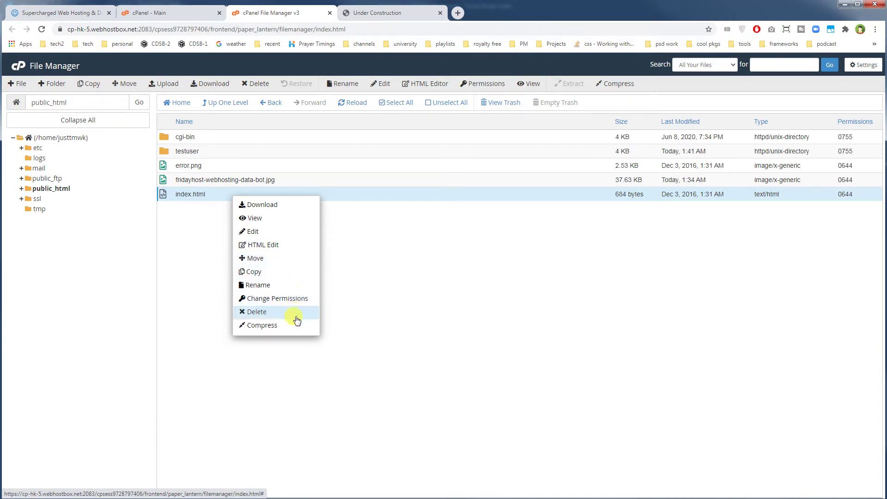
{"action": "left_click", "coordinate": [349, 296]}
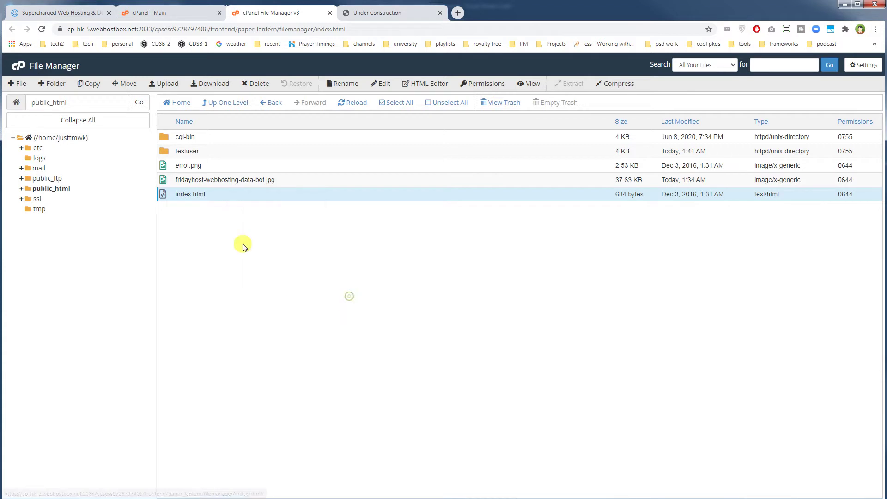
Select all files and folders in public_html and review the operations available for the whole selection.
{"action": "left_click", "coordinate": [166, 180], "text": "ctrl"}
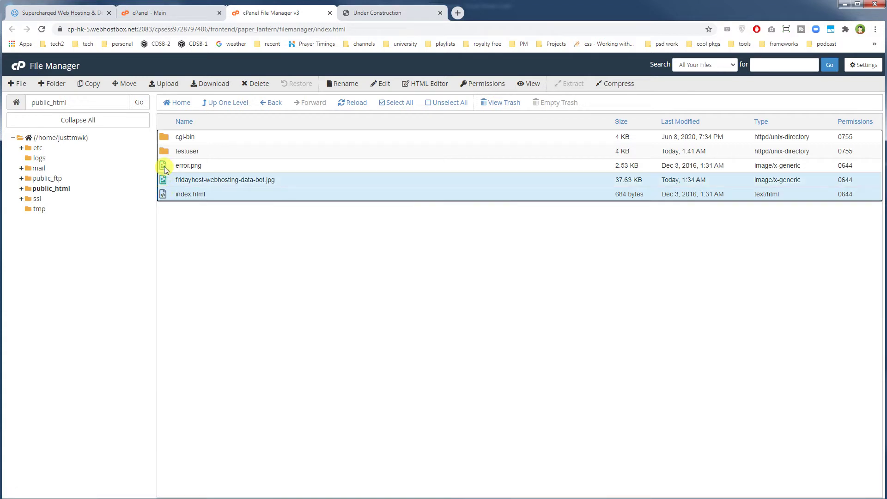
{"action": "left_click", "coordinate": [165, 167], "text": "ctrl"}
{"action": "left_click", "coordinate": [165, 154], "text": "ctrl"}
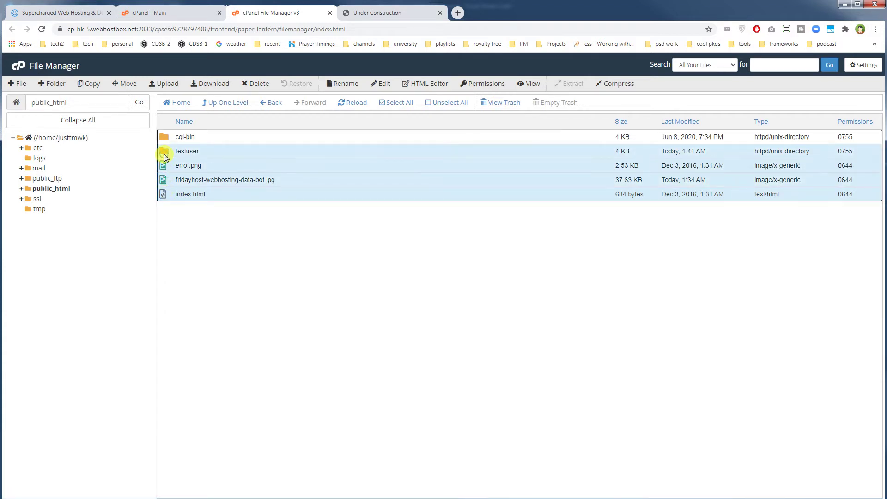
{"action": "left_click", "coordinate": [166, 139], "text": "ctrl"}
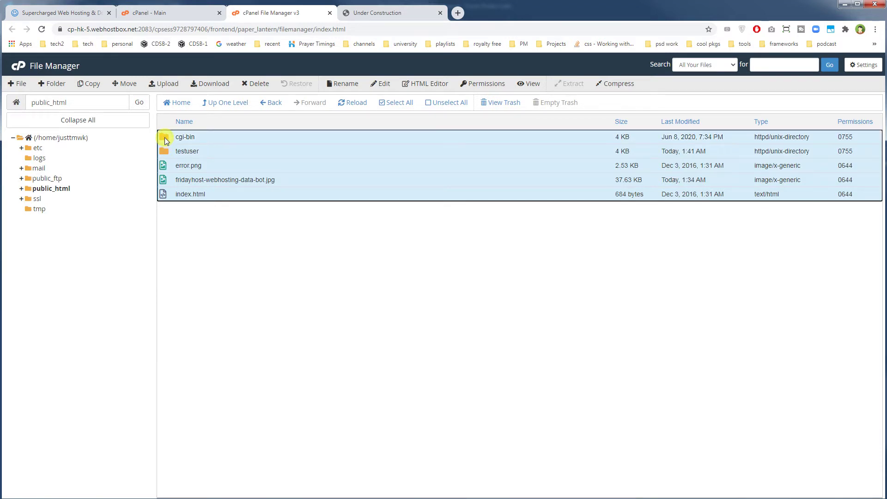
{"action": "right_click", "coordinate": [203, 162]}
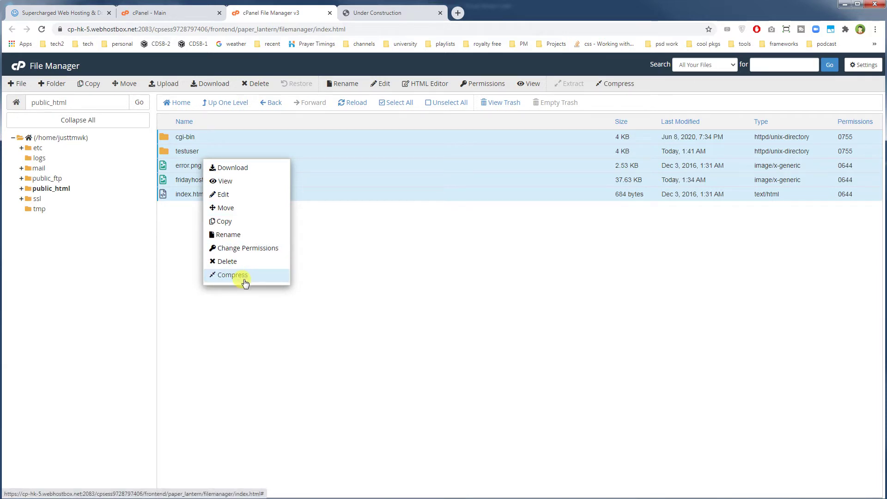
{"action": "left_click", "coordinate": [320, 279]}
Select error.png, fridayhost-webhosting-data-bot.jpg and index.html in public_html and start compressing them.
{"action": "left_click", "coordinate": [206, 194]}
{"action": "left_click", "coordinate": [208, 174], "text": "ctrl"}
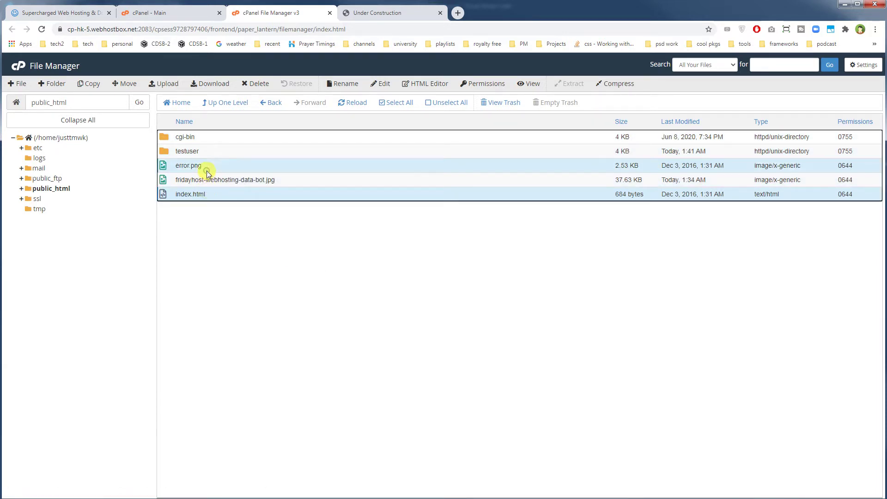
{"action": "left_click", "coordinate": [171, 184], "text": "ctrl"}
{"action": "right_click", "coordinate": [232, 183]}
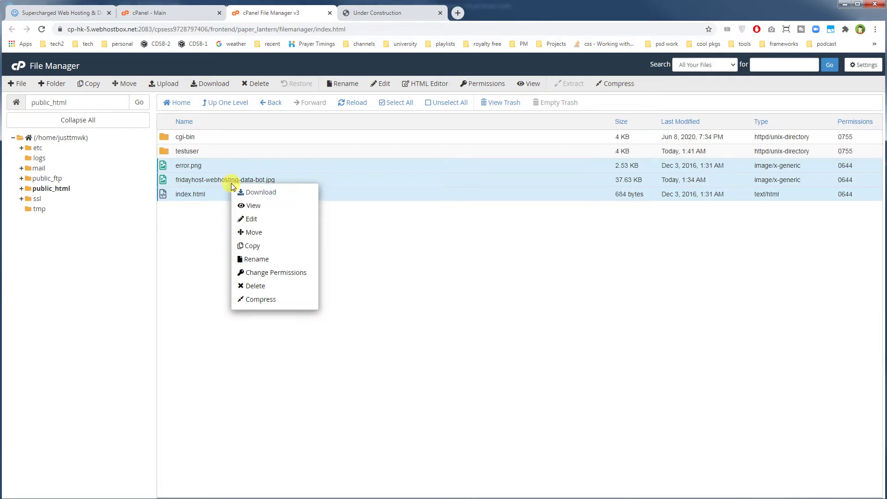
{"action": "left_click", "coordinate": [274, 297]}
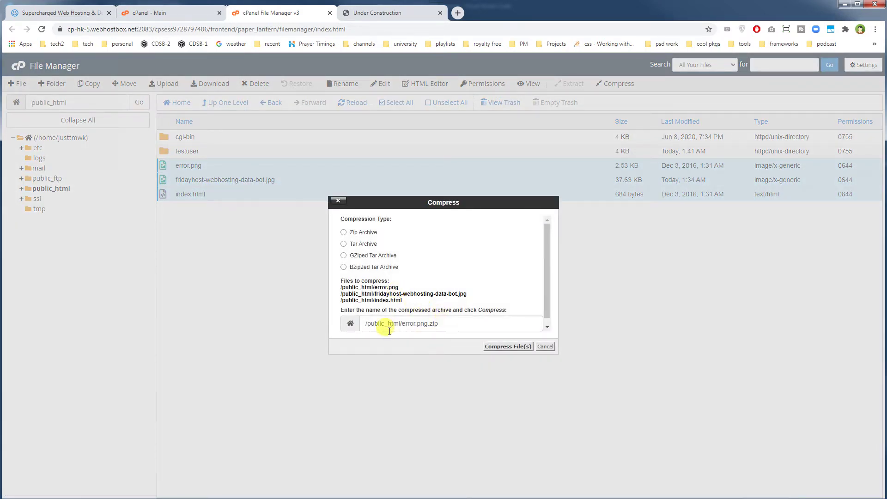
Compress the three selected files into a Zip Archive named /public_html/error.png.zip and dismiss the compression results.
{"action": "left_click", "coordinate": [415, 324]}
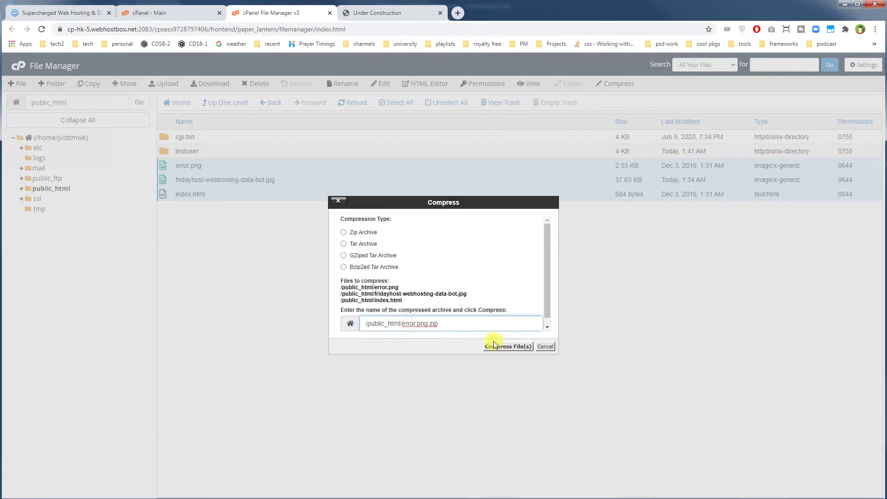
{"action": "key", "text": "shift+Right"}
{"action": "key", "text": "shift+Right"}
{"action": "key", "text": "shift+Right"}
{"action": "key", "text": "shift+Right"}
{"action": "key", "text": "shift+Right"}
{"action": "key", "text": "shift+Right"}
{"action": "key", "text": "shift+Right"}
{"action": "key", "text": "shift+Right"}
{"action": "key", "text": "shift+Right"}
{"action": "key", "text": "shift+Right"}
{"action": "key", "text": "shift+Left"}
{"action": "type", "text": "test"}
{"action": "left_click", "coordinate": [343, 233]}
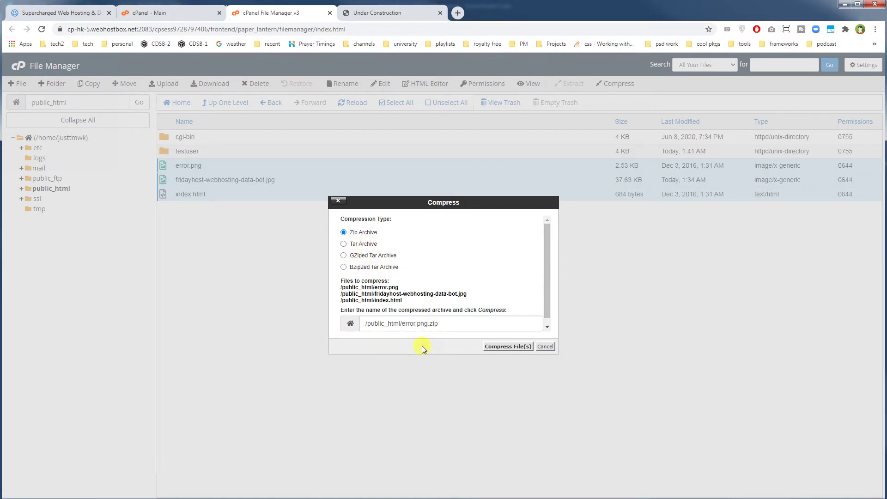
{"action": "left_click", "coordinate": [489, 348]}
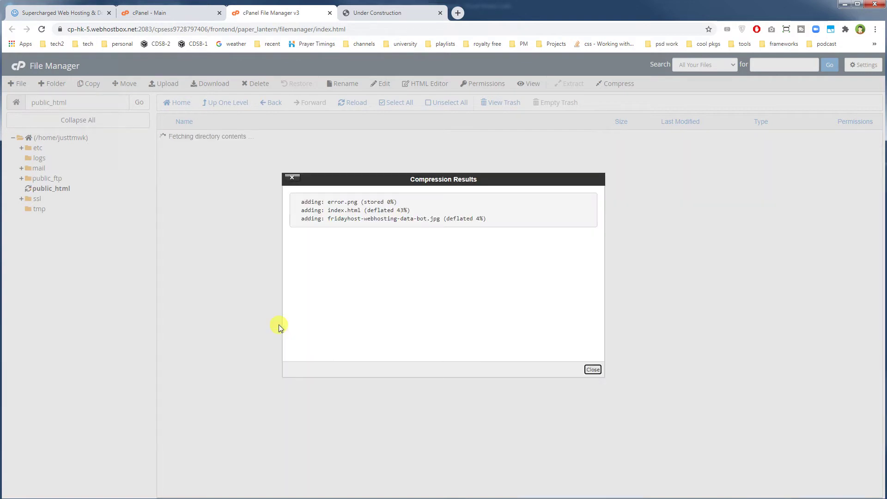
{"action": "left_click", "coordinate": [590, 369]}
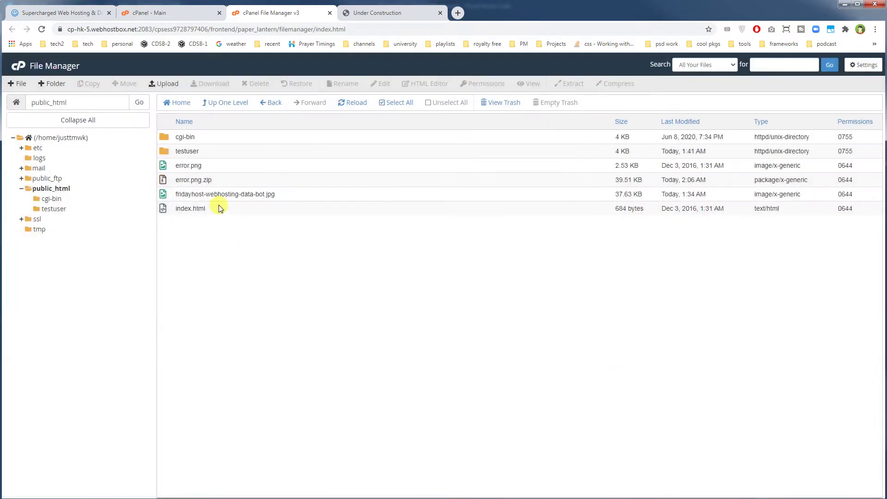
Select the error.png.zip archive and review the file operations available for it, including Extract.
{"action": "left_click", "coordinate": [213, 181]}
{"action": "left_click", "coordinate": [265, 236]}
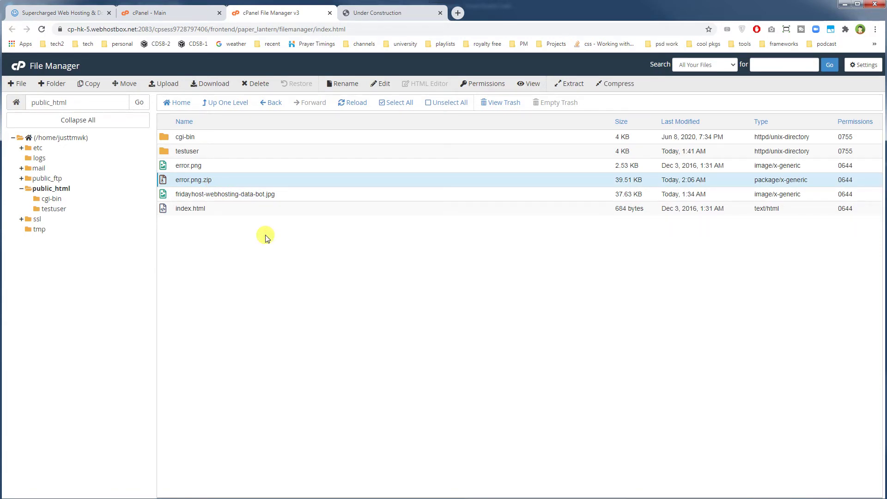
{"action": "right_click", "coordinate": [271, 183]}
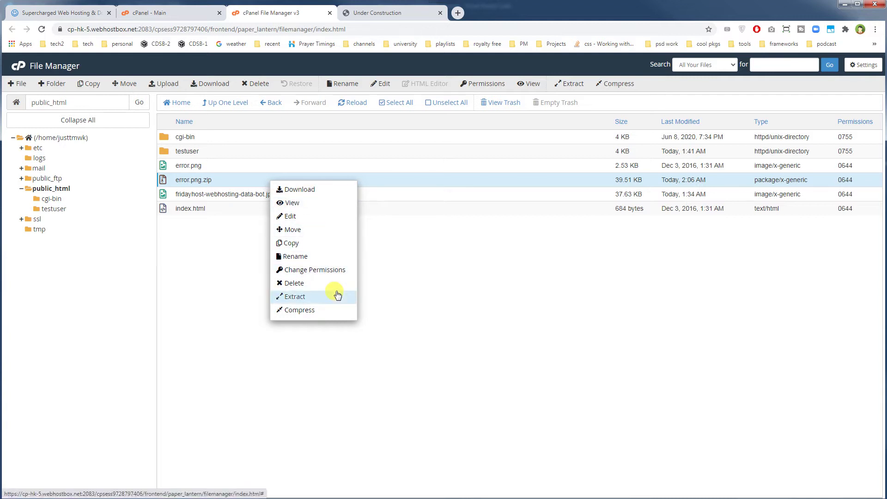
Delete the error.png.zip archive from public_html and confirm the deletion.
{"action": "left_click", "coordinate": [218, 179]}
{"action": "left_click", "coordinate": [178, 180]}
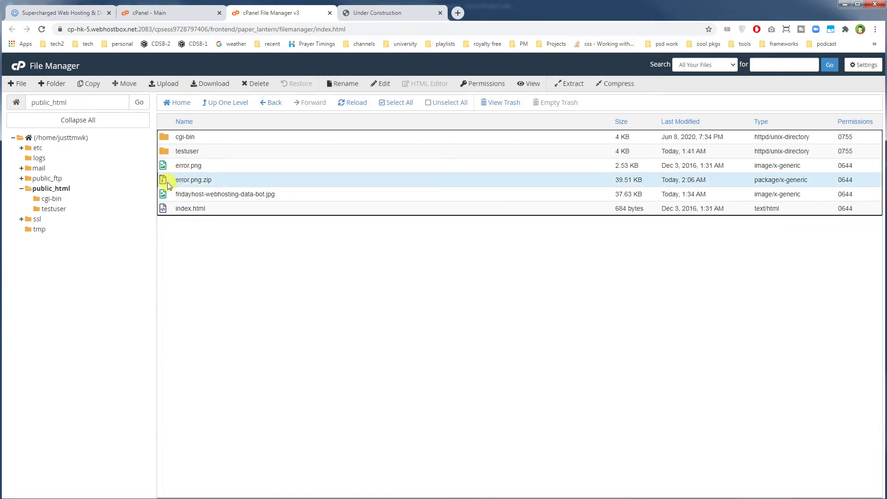
{"action": "right_click", "coordinate": [178, 183]}
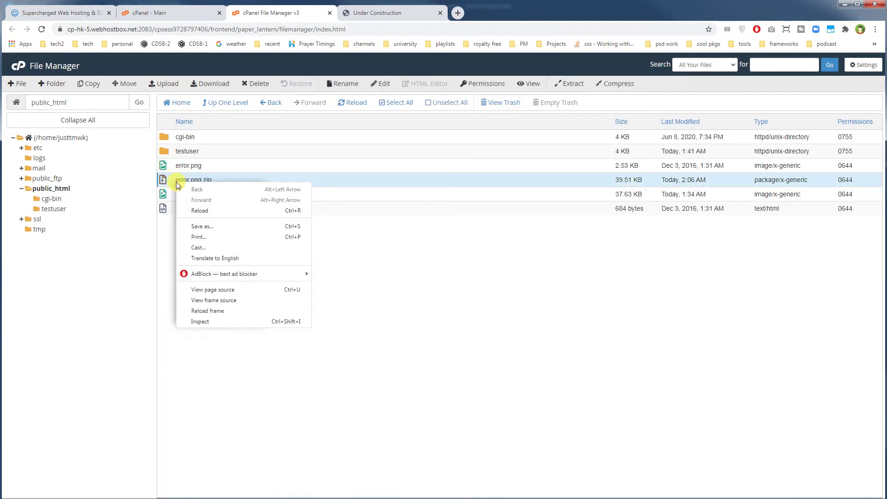
{"action": "key", "text": "Escape"}
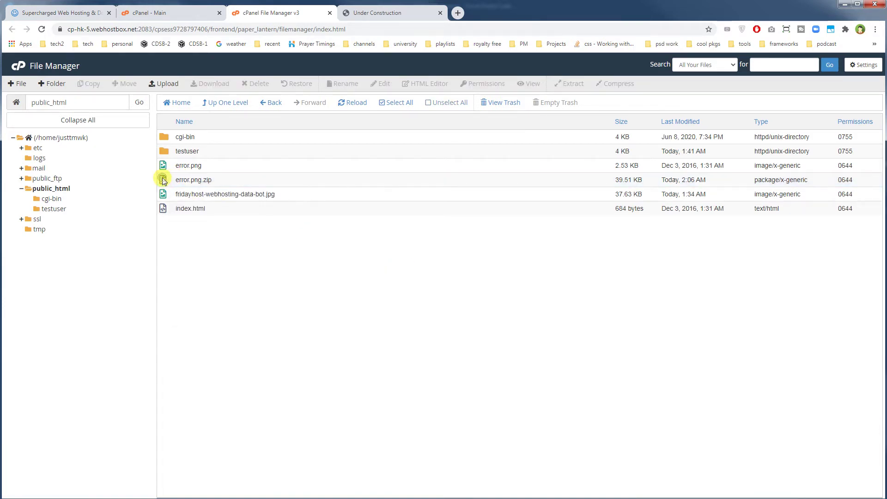
{"action": "right_click", "coordinate": [163, 180]}
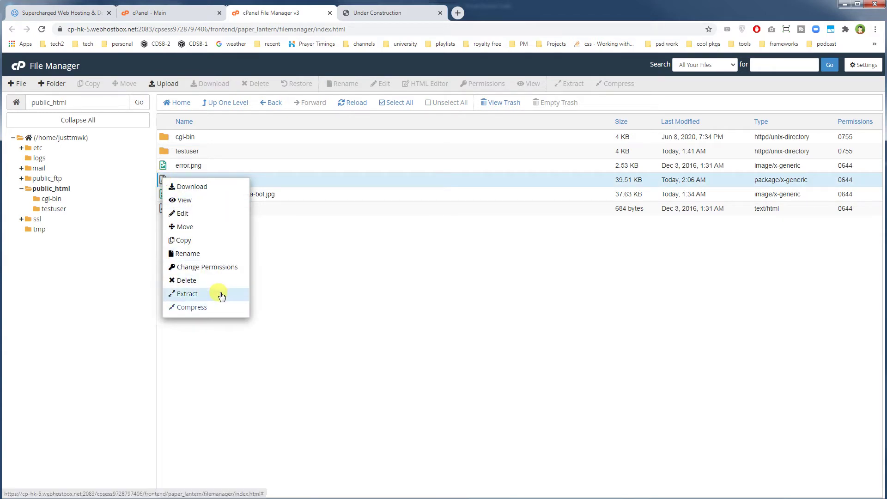
{"action": "left_click", "coordinate": [245, 281]}
{"action": "left_click", "coordinate": [513, 305]}
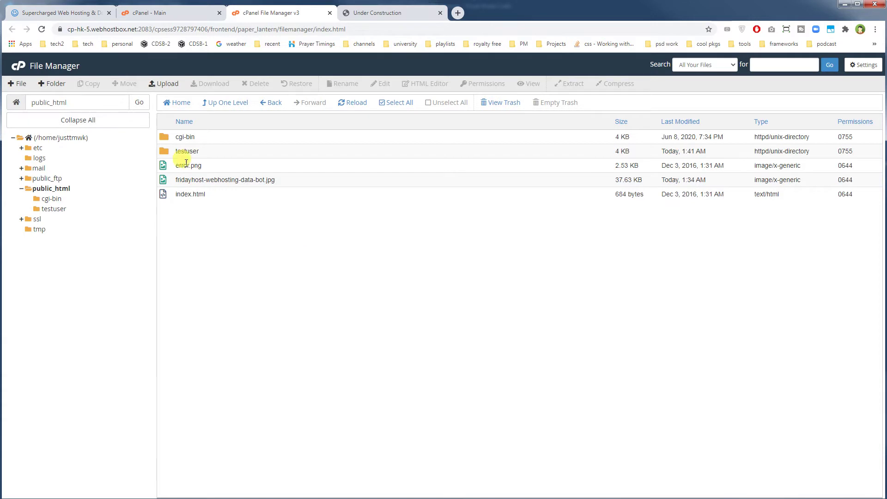
Open index.html from public_html in the code editor, accepting the encoding dialog.
{"action": "left_click", "coordinate": [247, 196]}
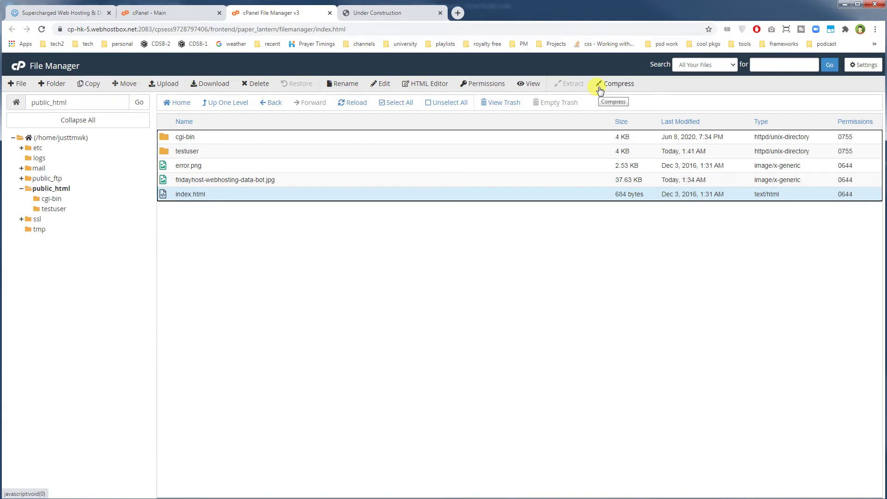
{"action": "right_click", "coordinate": [170, 194]}
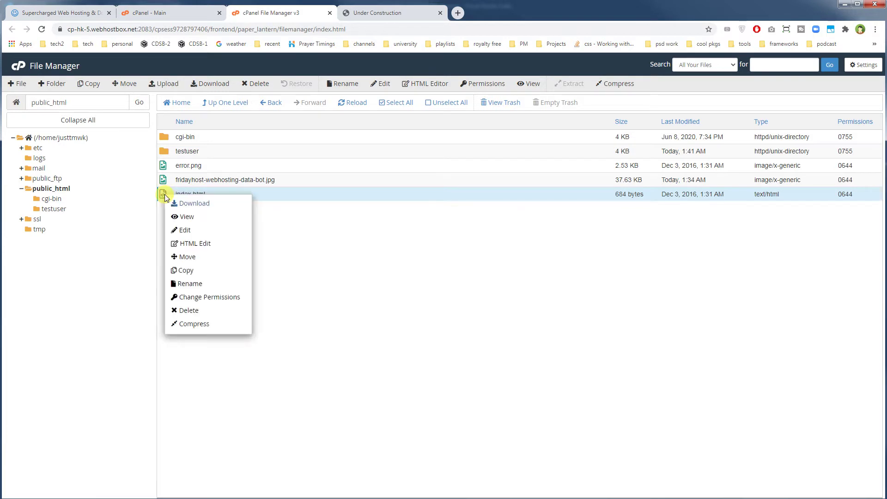
{"action": "left_click", "coordinate": [185, 230]}
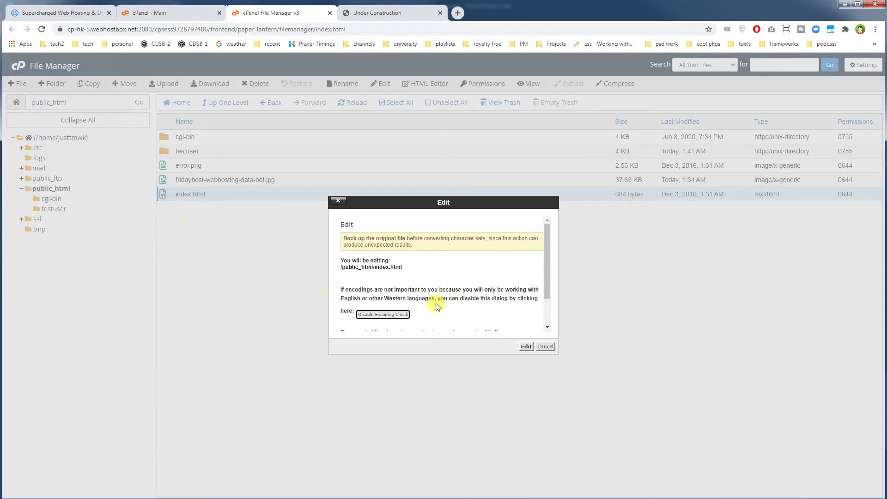
{"action": "left_click_drag", "start_coordinate": [545, 276], "coordinate": [546, 337]}
{"action": "left_click", "coordinate": [526, 347]}
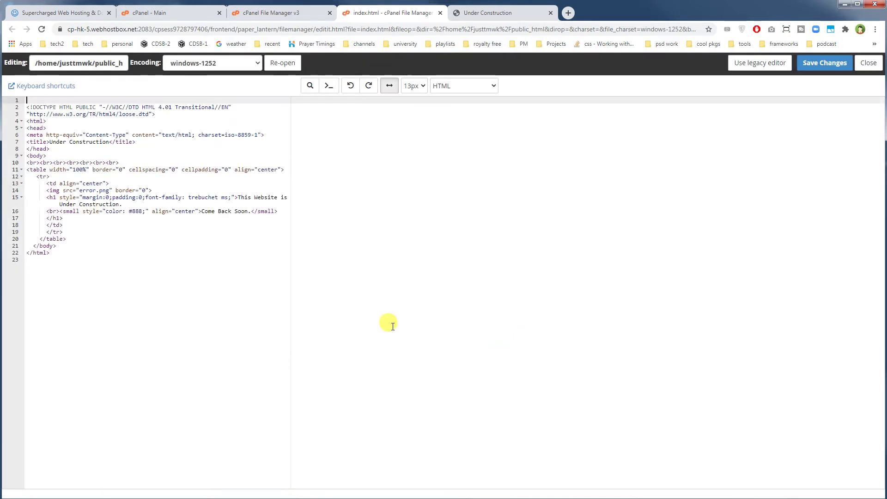
Compare the image tag on line 14 of index.html with the icon on the live Under Construction page.
{"action": "left_click", "coordinate": [277, 163]}
{"action": "left_click", "coordinate": [241, 237]}
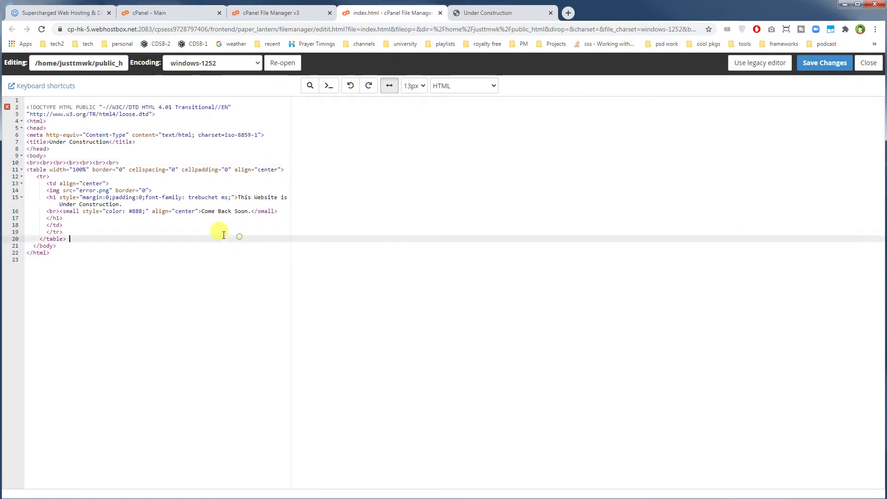
{"action": "left_click", "coordinate": [152, 190]}
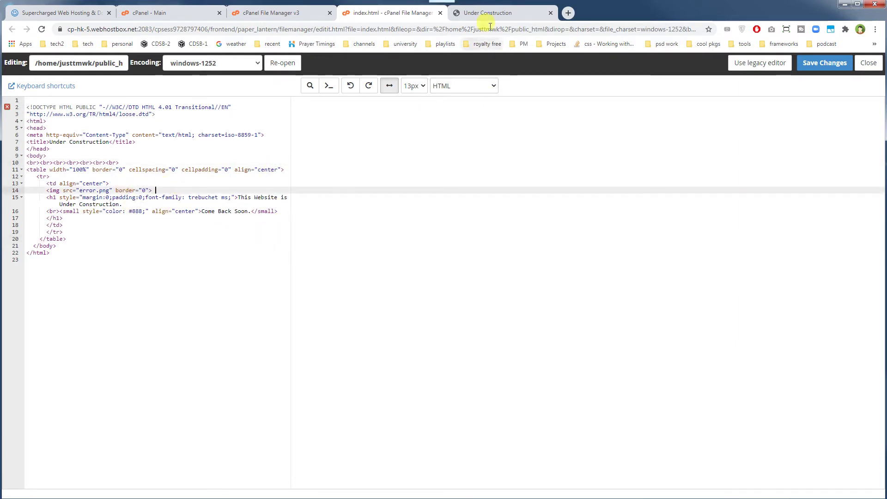
{"action": "left_click", "coordinate": [483, 13]}
{"action": "left_click_drag", "start_coordinate": [470, 116], "coordinate": [422, 121]}
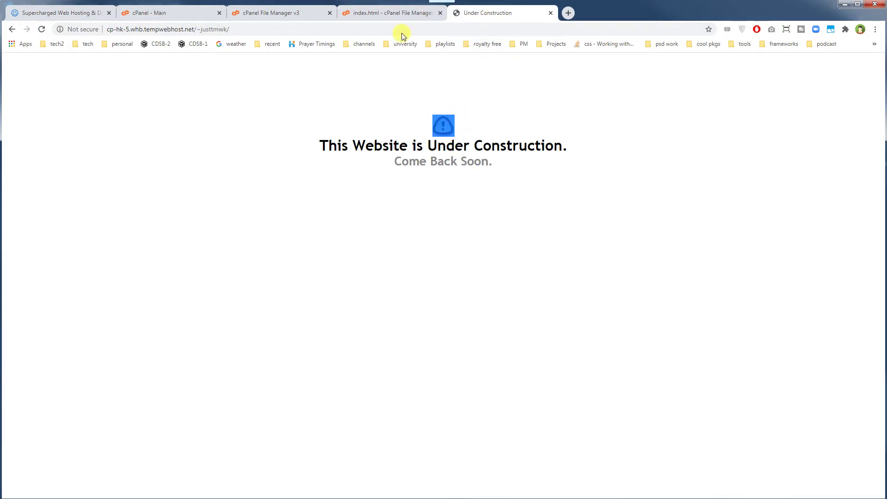
{"action": "left_click", "coordinate": [393, 13]}
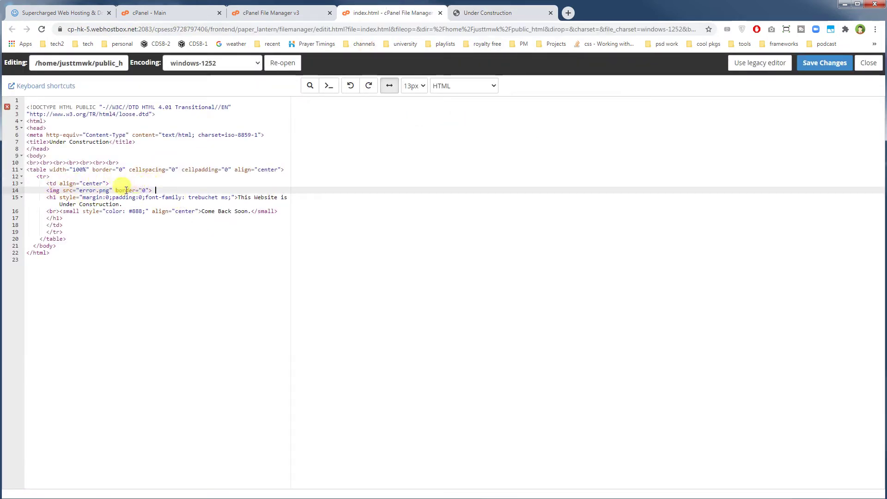
Copy the full file name of fridayhost-webhosting-data-bot.jpg from File Manager without renaming the file.
{"action": "left_click", "coordinate": [284, 14]}
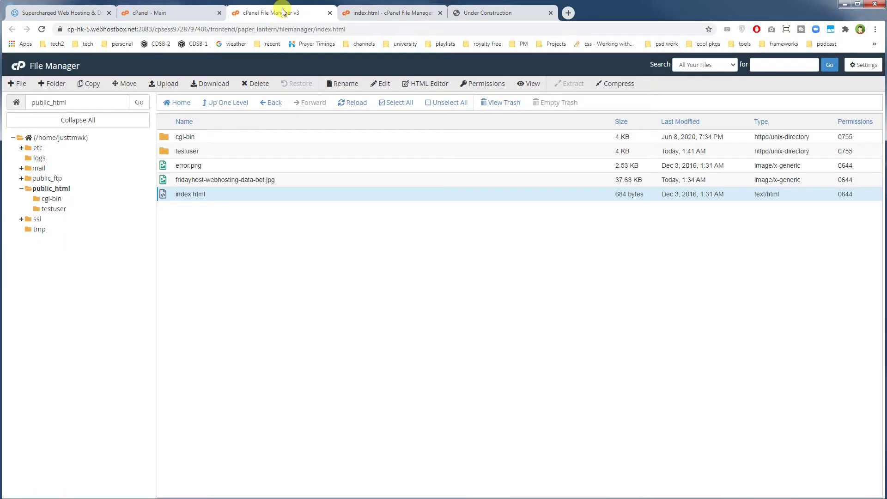
{"action": "left_click", "coordinate": [198, 181]}
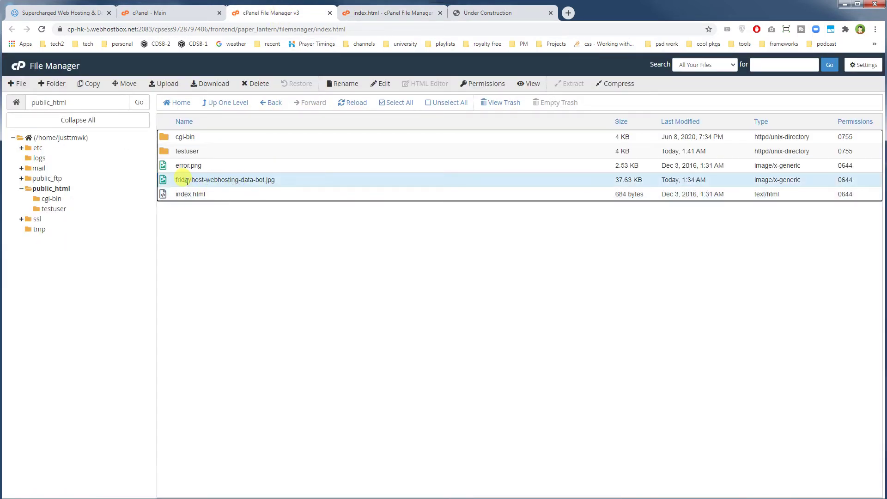
{"action": "left_click", "coordinate": [198, 181]}
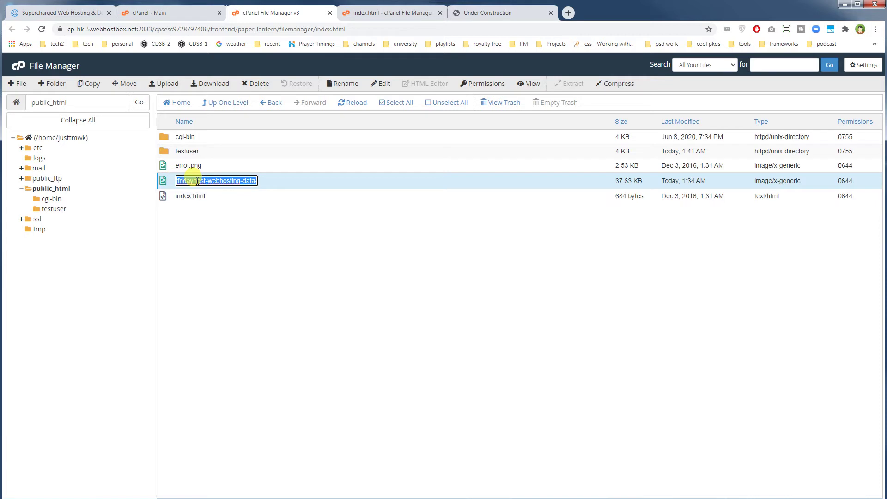
{"action": "key", "text": "End"}
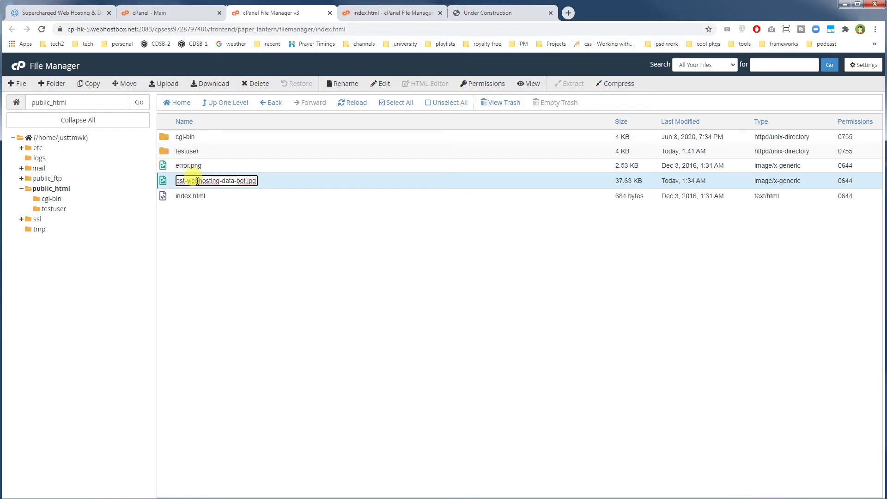
{"action": "key", "text": "ctrl+a"}
{"action": "key", "text": "ctrl+c"}
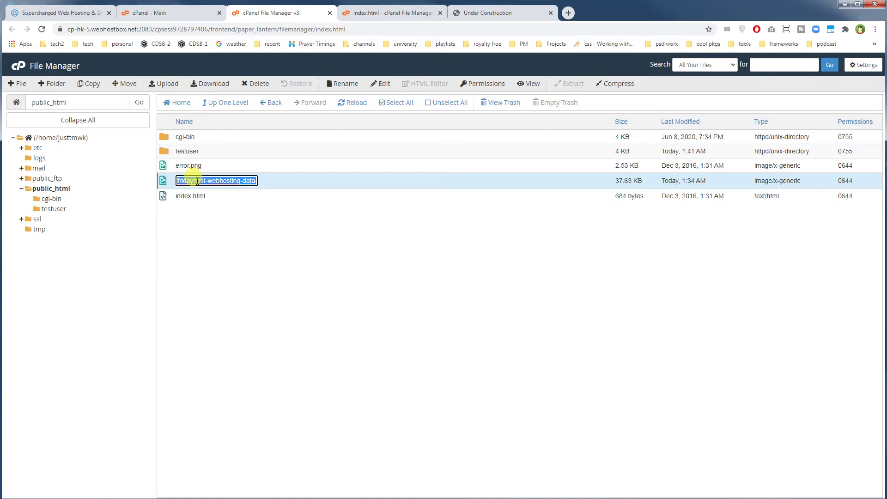
{"action": "key", "text": "Escape"}
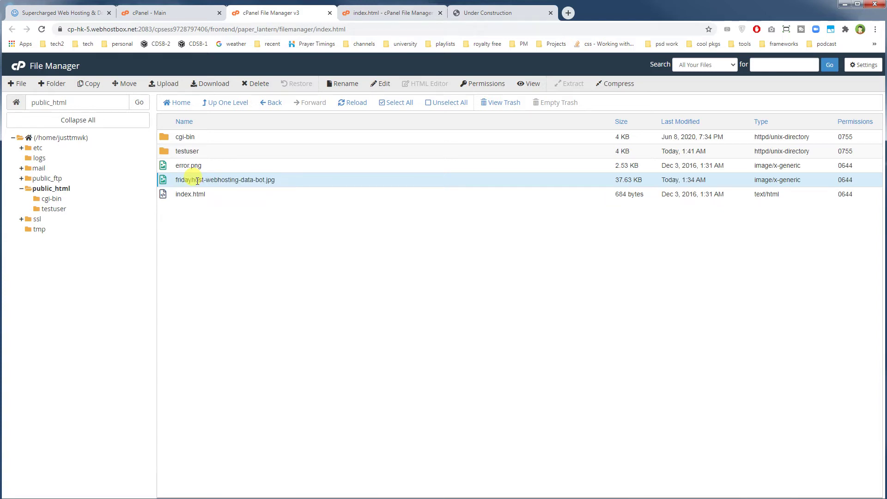
Replace error.png in the image source on line 14 of index.html with fridayhost-webhosting-data-bot.jpg.
{"action": "left_click", "coordinate": [391, 11]}
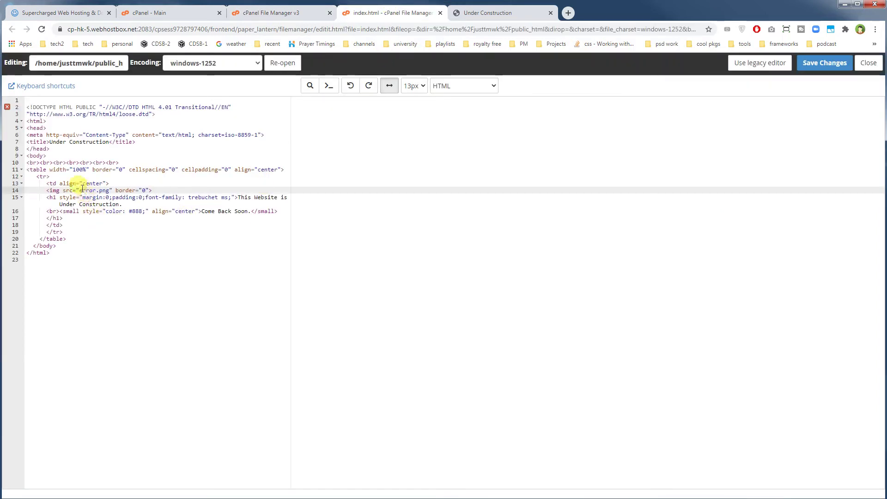
{"action": "left_click_drag", "start_coordinate": [79, 190], "coordinate": [107, 190]}
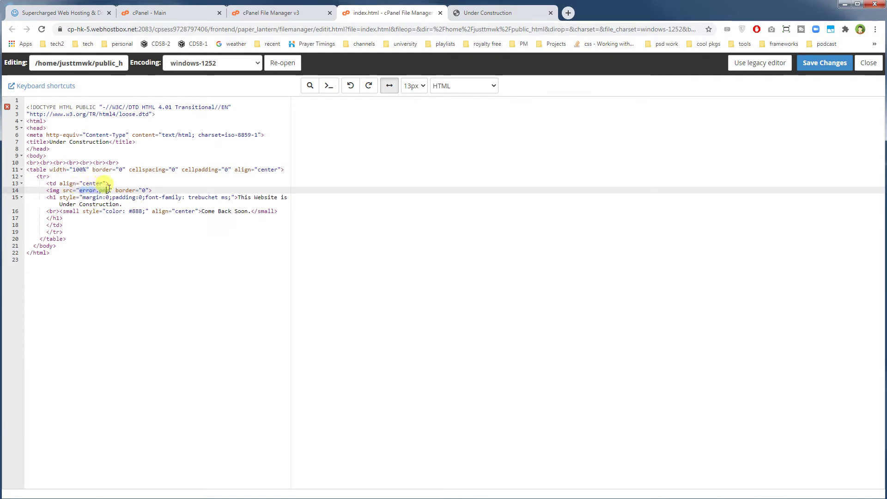
{"action": "key", "text": "ctrl+v"}
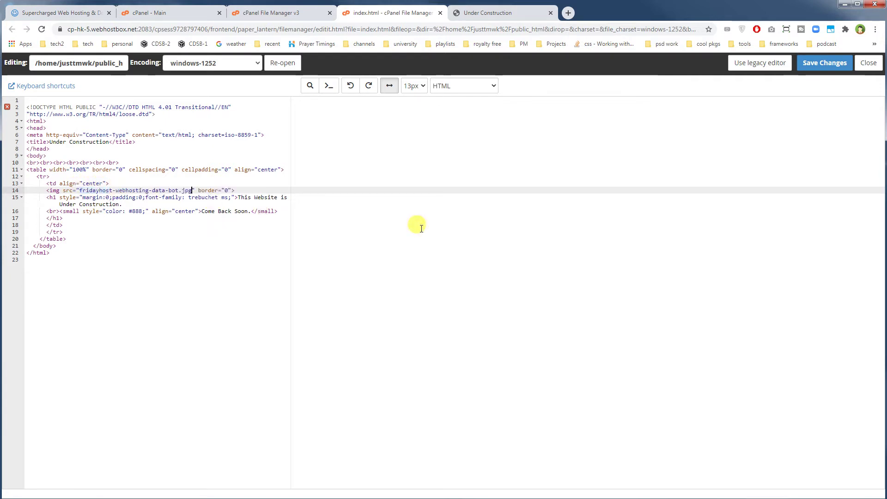
{"action": "left_click", "coordinate": [278, 14]}
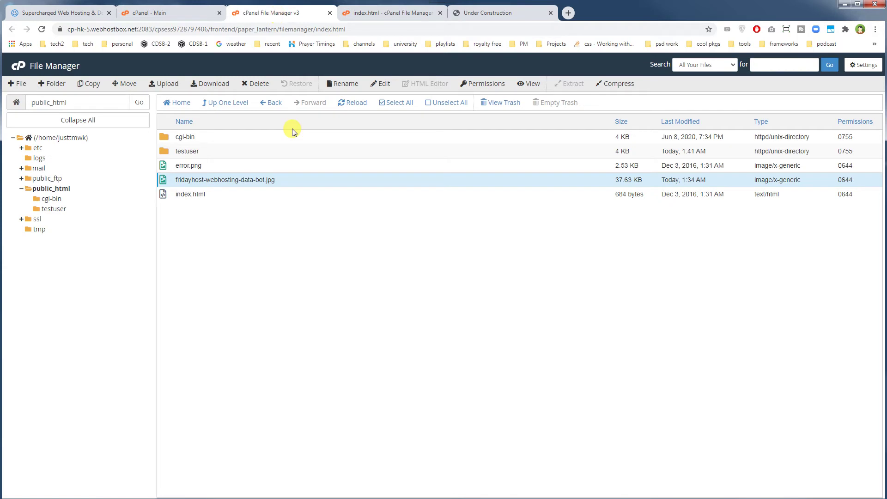
{"action": "left_click", "coordinate": [277, 194]}
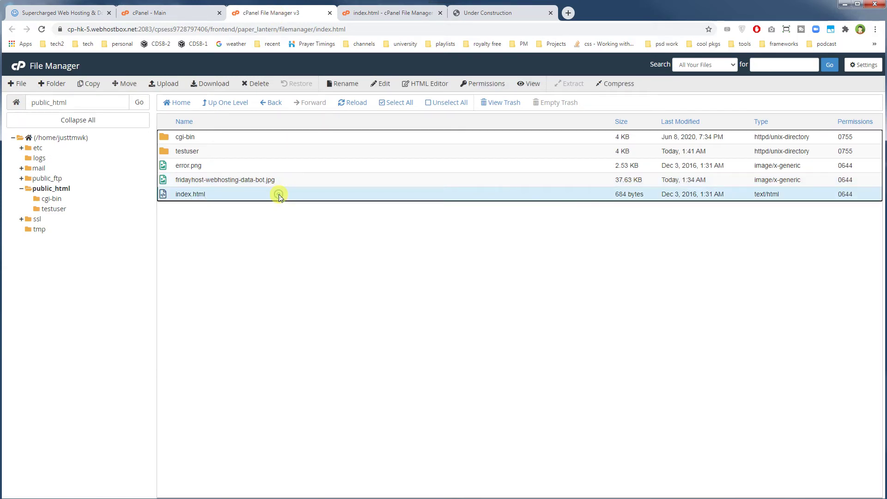
{"action": "left_click", "coordinate": [393, 14]}
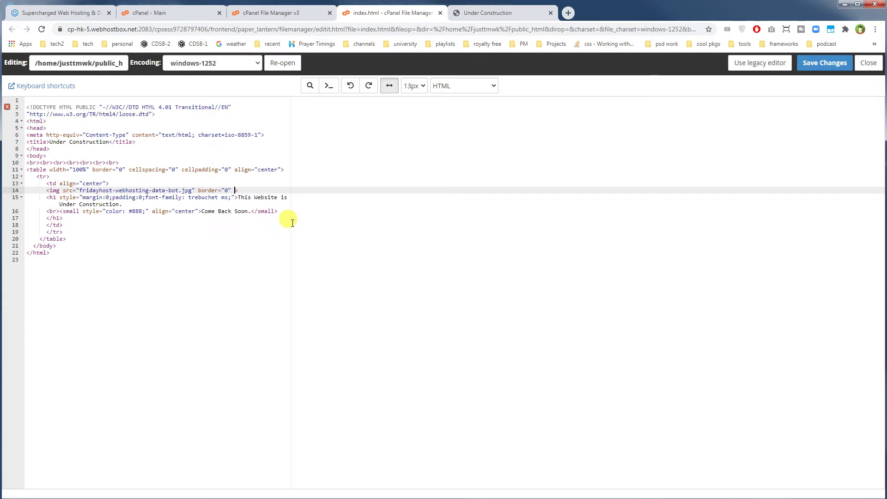
Add an inline style to the image tag on line 14 of index.html with width 200px and height auto.
{"action": "type", "text": "style="}
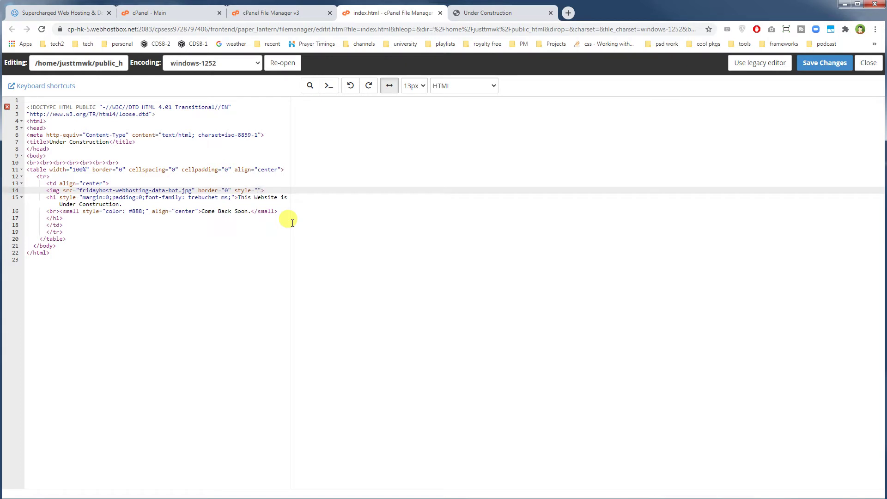
{"action": "type", "text": ":"}
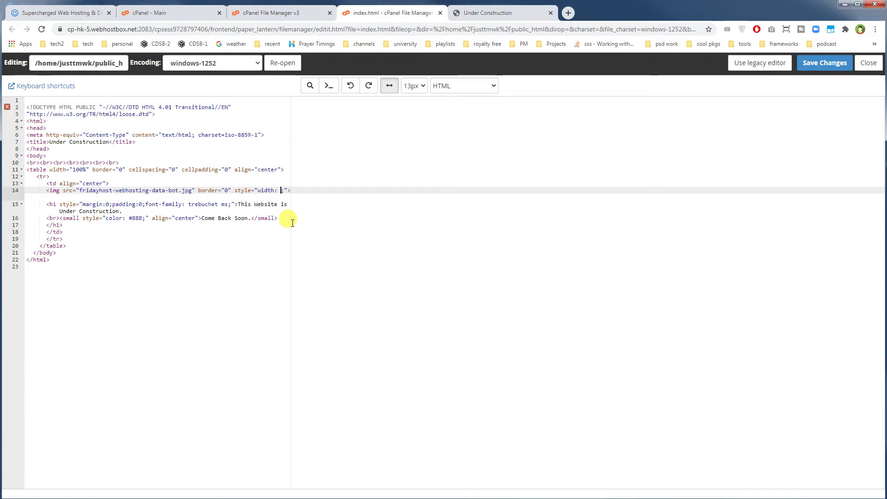
{"action": "type", "text": " 200"}
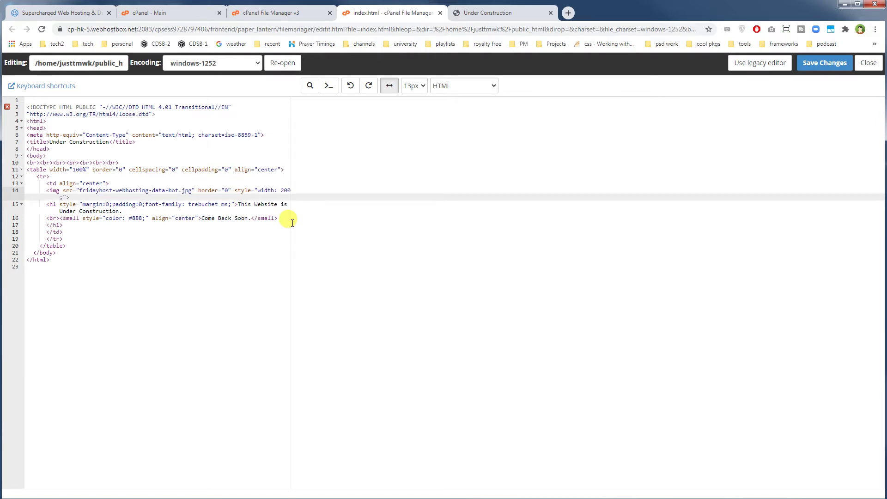
{"action": "type", "text": "px; height:;"}
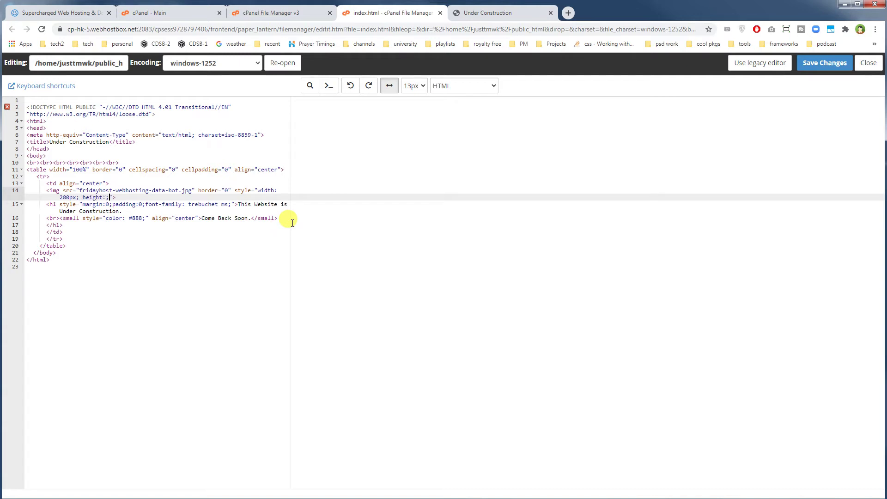
{"action": "type", "text": "auto"}
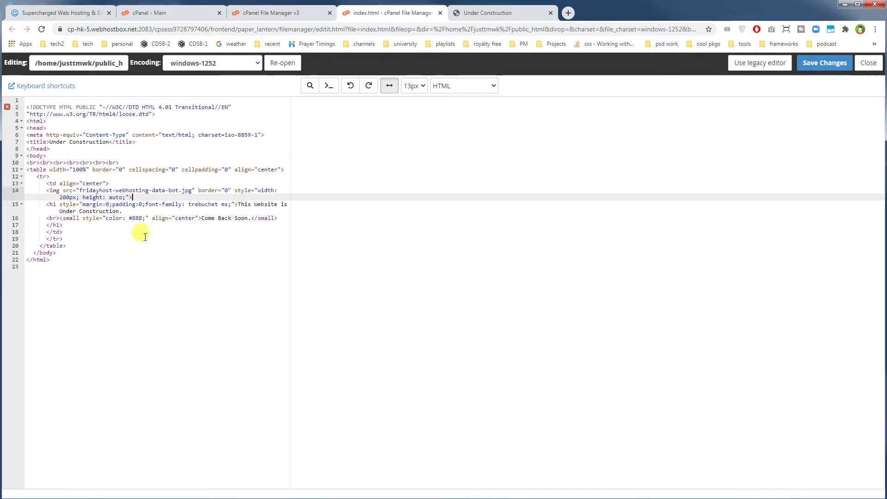
Change the heading text on line 15 to "This Website is a Demo website." and save index.html.
{"action": "left_click", "coordinate": [250, 218]}
{"action": "left_click", "coordinate": [237, 206]}
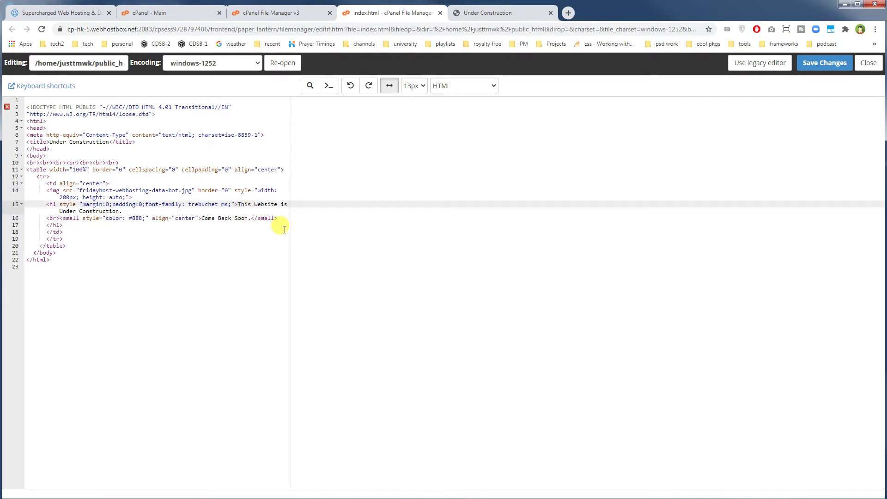
{"action": "key", "text": "Down"}
{"action": "key", "text": "Up"}
{"action": "key", "text": "Right"}
{"action": "key", "text": "Right"}
{"action": "key", "text": "Right"}
{"action": "key", "text": "Right"}
{"action": "key", "text": "Right"}
{"action": "key", "text": "Right"}
{"action": "key", "text": "Right"}
{"action": "key", "text": "Right"}
{"action": "key", "text": "Right"}
{"action": "key", "text": "Right"}
{"action": "key", "text": "Right"}
{"action": "key", "text": "Right"}
{"action": "type", "text": "a "}
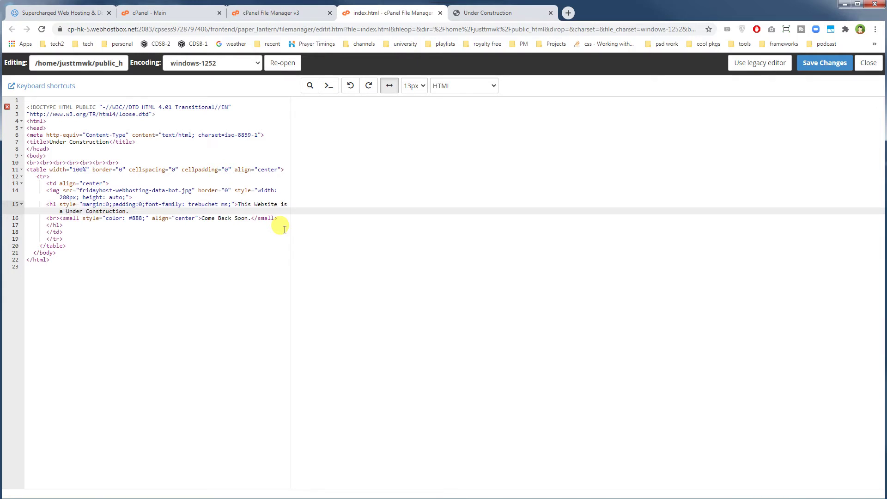
{"action": "type", "text": "Demo website"}
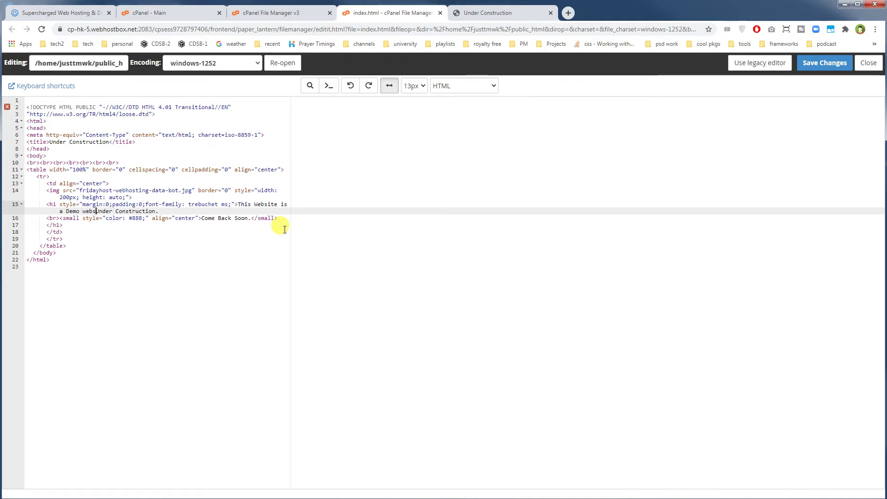
{"action": "key", "text": "shift+End"}
{"action": "key", "text": "shift+Left"}
{"action": "key", "text": "Delete"}
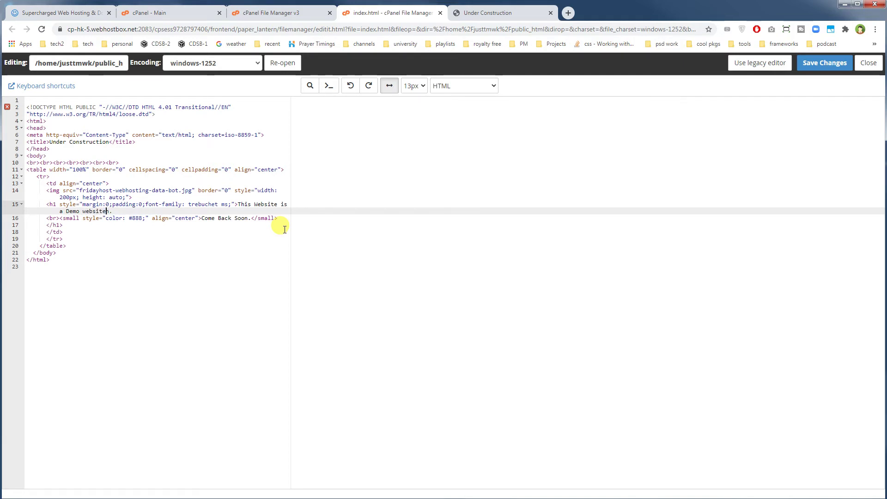
{"action": "left_click", "coordinate": [825, 68]}
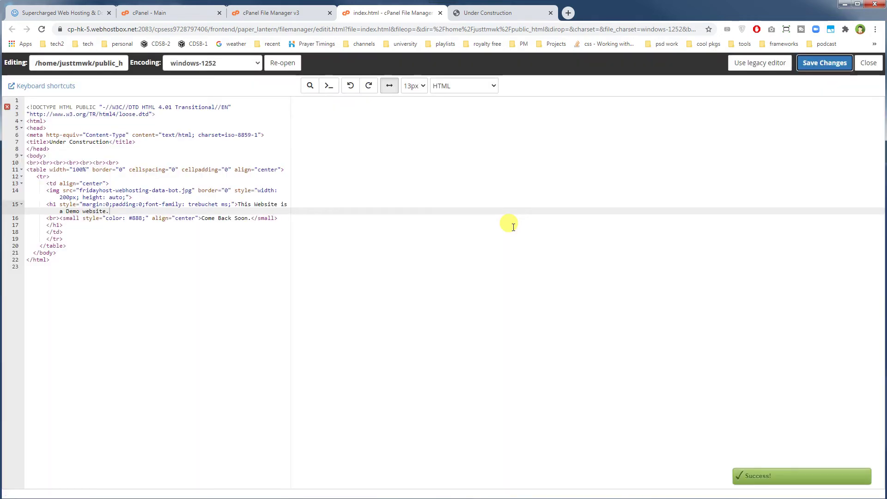
Reload the live Under Construction page to load the saved index.html.
{"action": "left_click", "coordinate": [476, 13]}
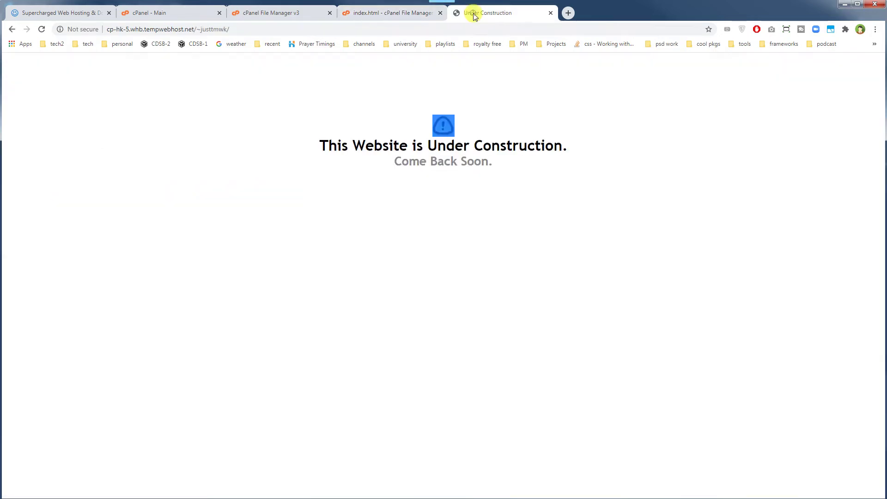
{"action": "right_click", "coordinate": [652, 161]}
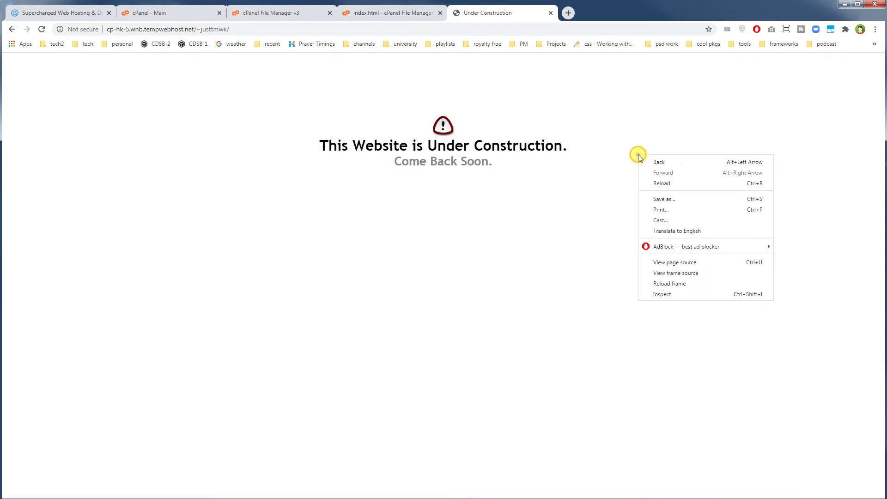
{"action": "left_click", "coordinate": [657, 178]}
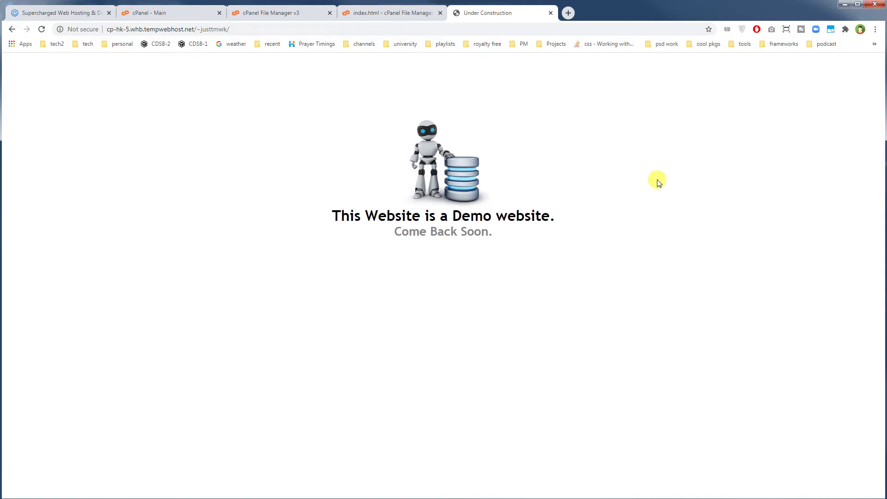
Examine the image, the heading and the line beneath it on the reloaded live page.
{"action": "left_click_drag", "start_coordinate": [389, 139], "coordinate": [616, 242]}
{"action": "left_click", "coordinate": [616, 241]}
{"action": "left_click_drag", "start_coordinate": [362, 215], "coordinate": [556, 220]}
{"action": "left_click", "coordinate": [501, 231]}
{"action": "left_click_drag", "start_coordinate": [391, 233], "coordinate": [510, 236]}
{"action": "left_click", "coordinate": [512, 236]}
{"action": "left_click_drag", "start_coordinate": [537, 180], "coordinate": [608, 171]}
{"action": "left_click", "coordinate": [303, 123]}
{"action": "left_click", "coordinate": [608, 169]}
{"action": "left_click_drag", "start_coordinate": [386, 135], "coordinate": [549, 184]}
{"action": "left_click", "coordinate": [549, 185]}
Close the code editor for index.html and return to public_html in File Manager.
{"action": "left_click", "coordinate": [379, 13]}
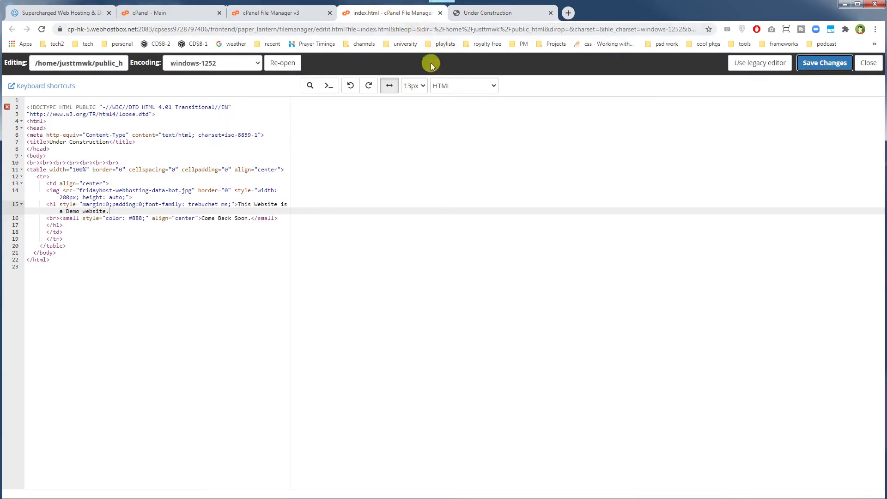
{"action": "left_click", "coordinate": [440, 13]}
{"action": "left_click", "coordinate": [296, 13]}
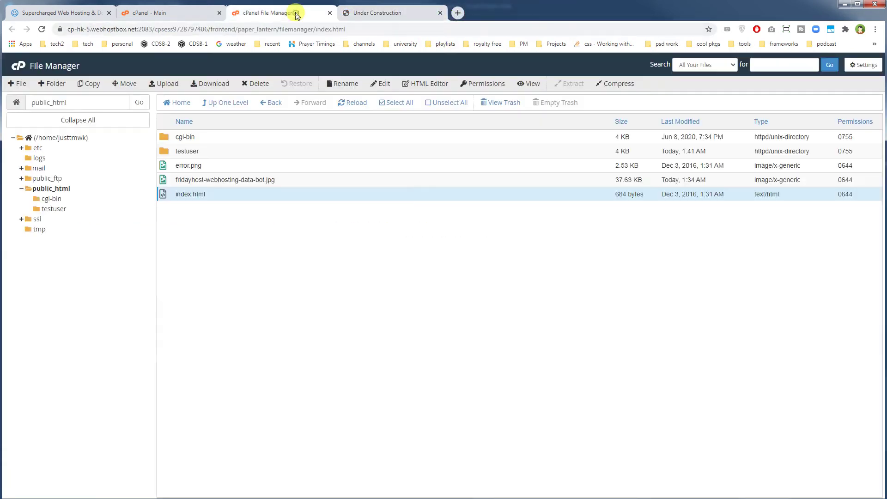
{"action": "left_click", "coordinate": [370, 13]}
{"action": "left_click", "coordinate": [300, 29]}
{"action": "left_click", "coordinate": [273, 86]}
{"action": "left_click", "coordinate": [297, 14]}
Open the file upload page for public_html and toggle overwriting of existing files on and back off.
{"action": "left_click", "coordinate": [163, 83]}
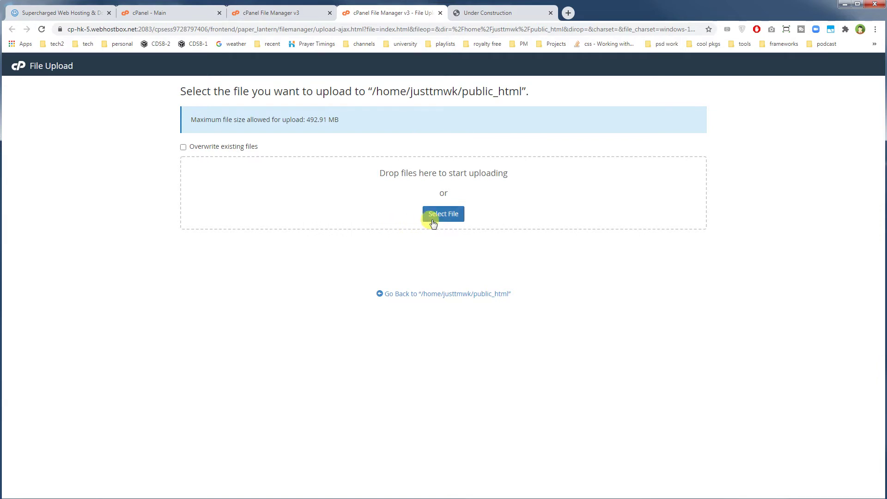
{"action": "left_click", "coordinate": [183, 147]}
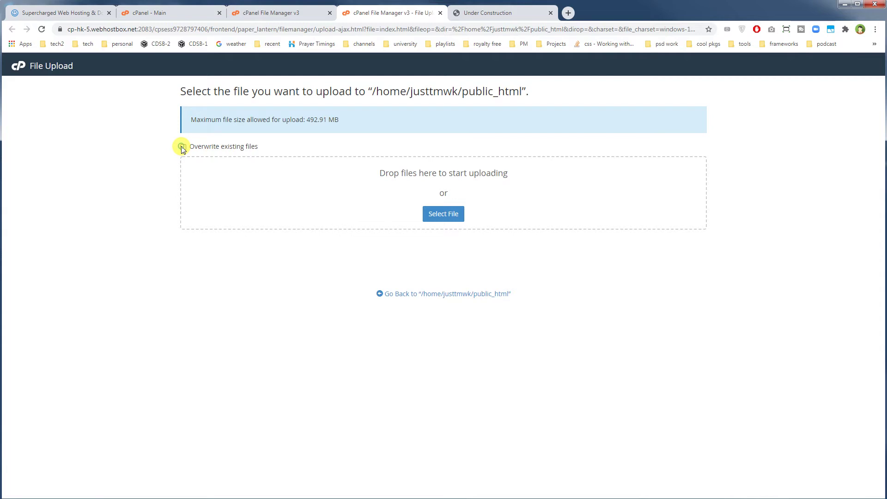
{"action": "left_click", "coordinate": [183, 147]}
Switch to the demo pages folder in Windows Explorer and select the connection-bot and knowledge-bot images, and finally only about.html.
{"action": "key", "text": "alt+Tab"}
{"action": "left_click_drag", "start_coordinate": [160, 134], "coordinate": [165, 83]}
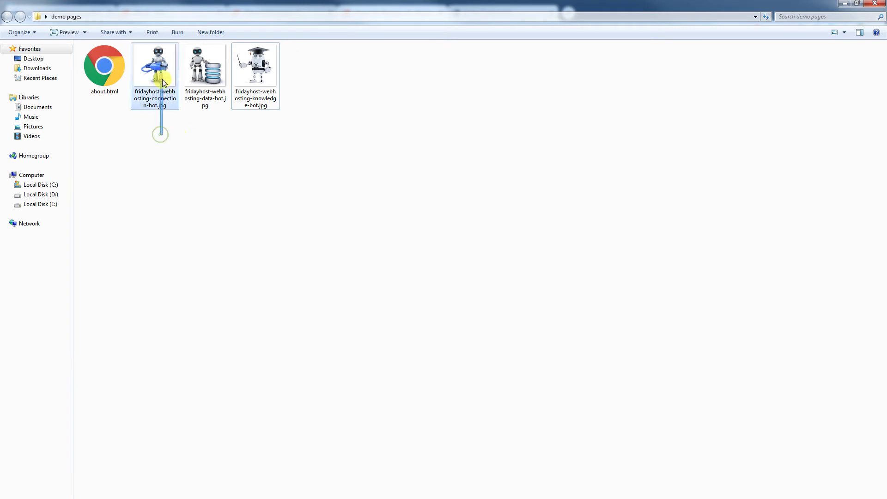
{"action": "left_click_drag", "start_coordinate": [287, 168], "coordinate": [267, 71], "text": "ctrl"}
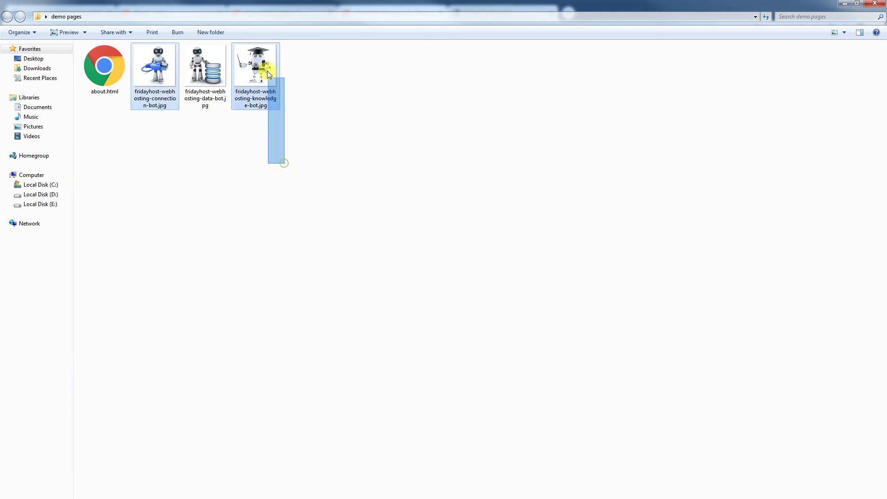
{"action": "left_click", "coordinate": [104, 95]}
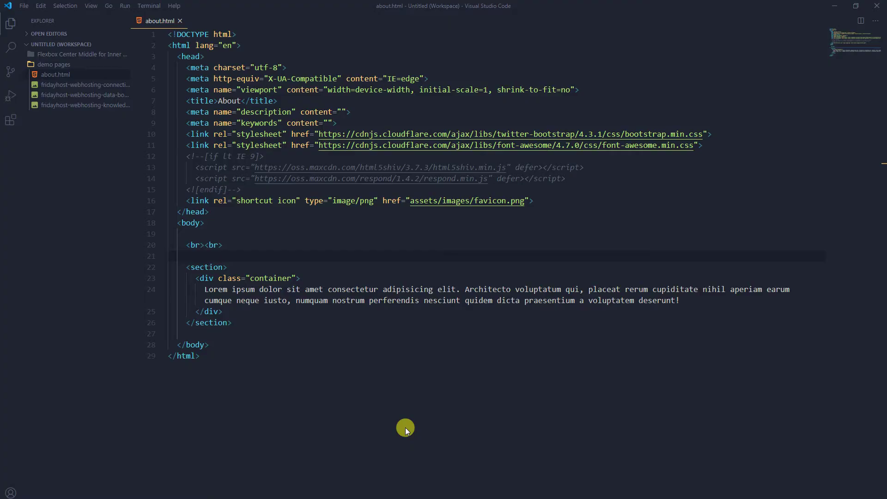
In Visual Studio Code, add an h2 heading "About Page" above the lorem ipsum text in about.html's container div.
{"action": "left_click", "coordinate": [301, 244]}
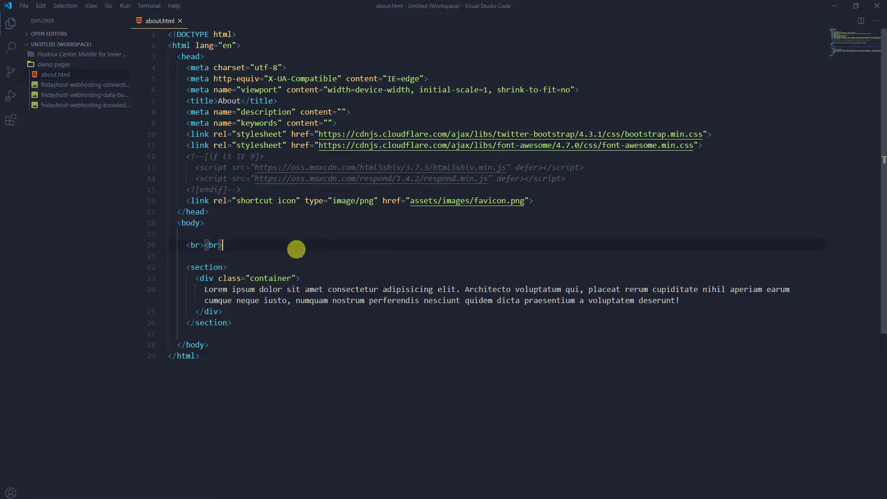
{"action": "left_click", "coordinate": [310, 276]}
{"action": "key", "text": "Return"}
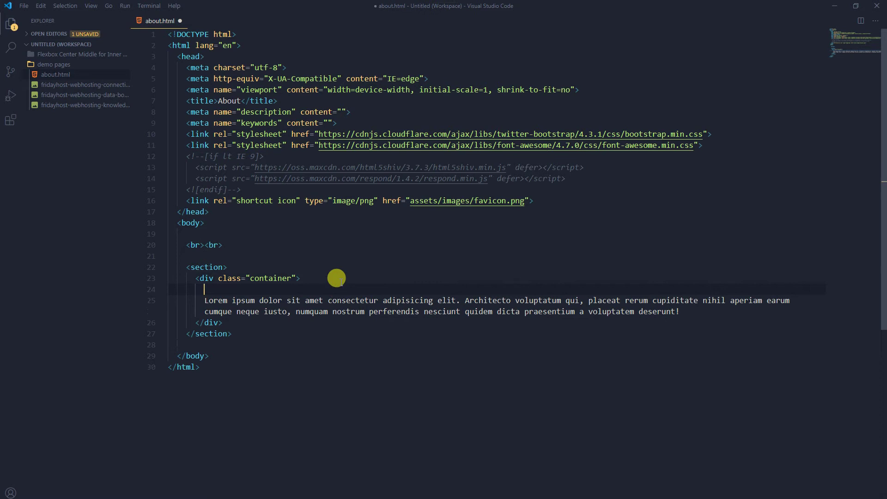
{"action": "type", "text": "<h"}
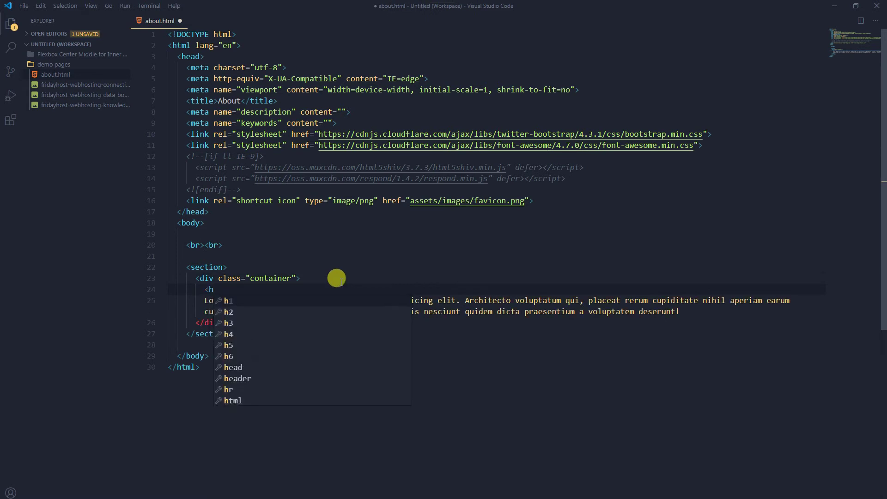
{"action": "type", "text": "2"}
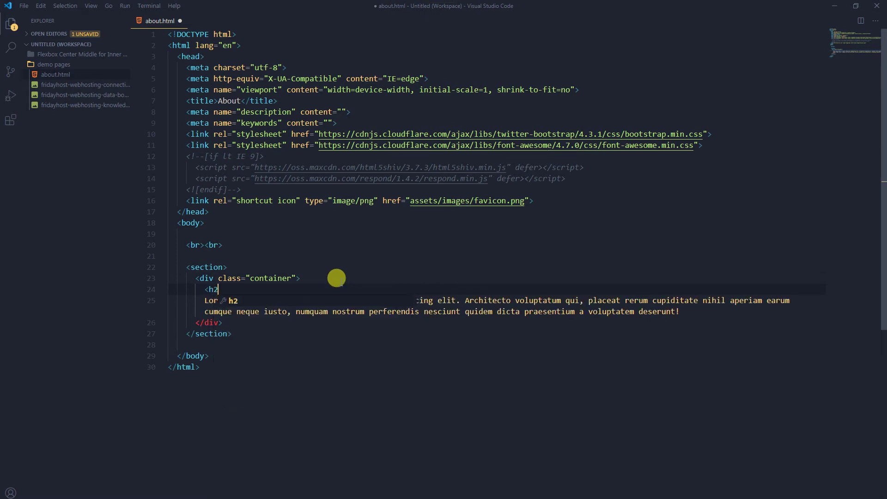
{"action": "type", "text": ">About"}
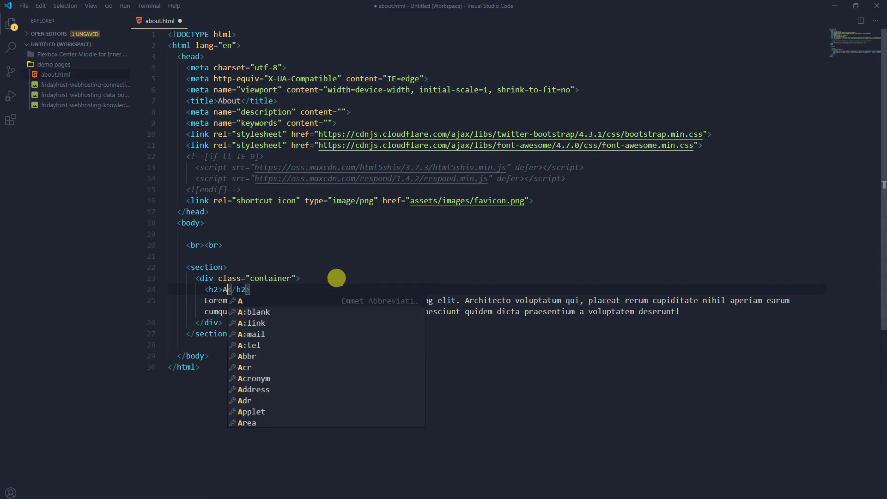
{"action": "type", "text": " Pa"}
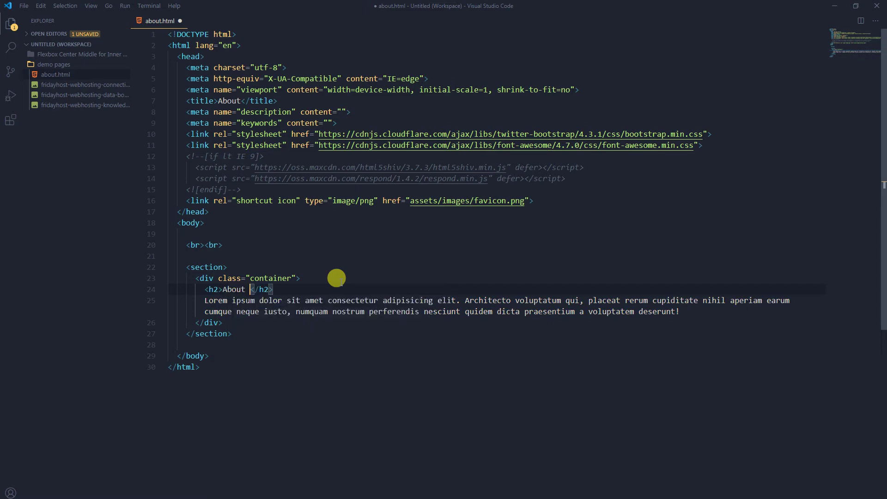
{"action": "type", "text": "ge"}
Wrap the lorem ipsum text under the heading in a p element and save about.html.
{"action": "key", "text": "Down"}
{"action": "type", "text": "<p>"}
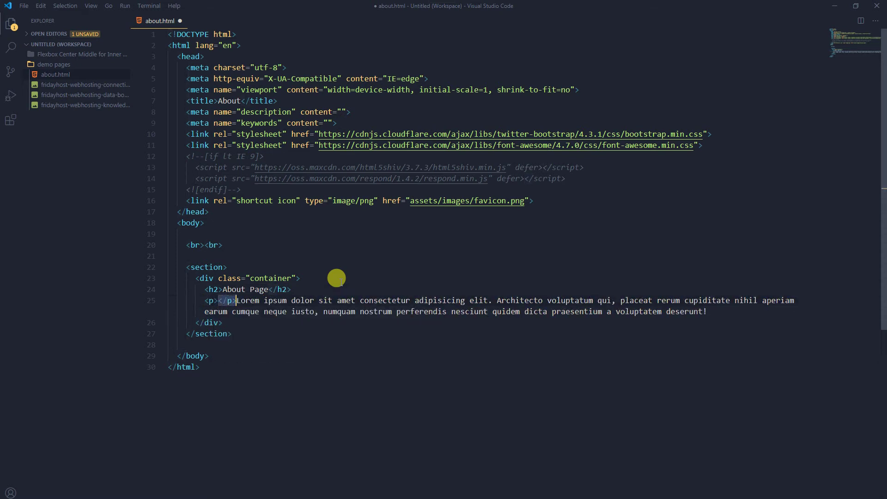
{"action": "key", "text": "BackSpace"}
{"action": "key", "text": "BackSpace"}
{"action": "key", "text": "Delete"}
{"action": "key", "text": "Delete"}
{"action": "type", "text": "</"}
{"action": "key", "text": "Down"}
{"action": "key", "text": "Down"}
{"action": "key", "text": "Down"}
{"action": "key", "text": "Down"}
{"action": "key", "text": "Down"}
{"action": "key", "text": "ctrl+s"}
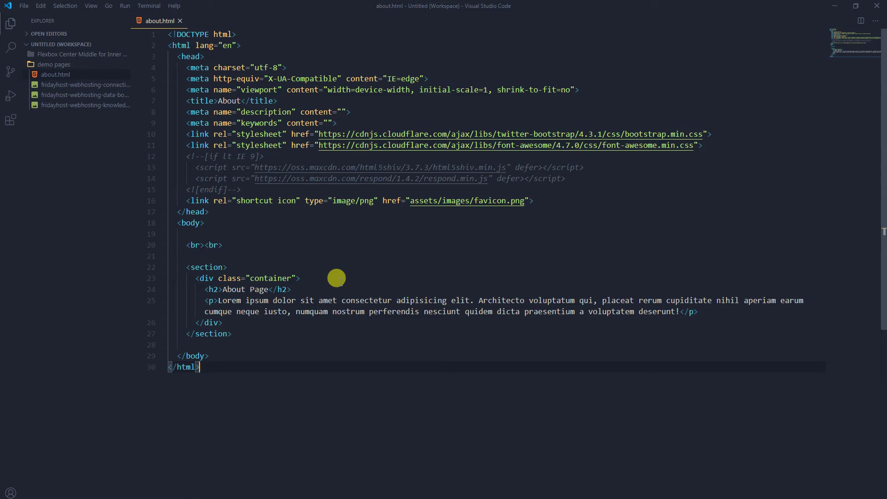
Go over the images in the demo pages folder, leave only about.html selected, and return to the File Upload page in the browser.
{"action": "key", "text": "alt+Tab"}
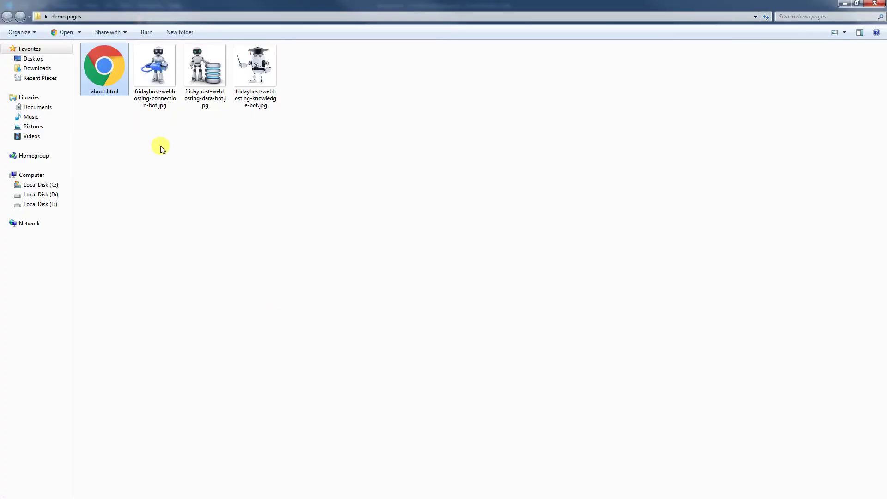
{"action": "left_click_drag", "start_coordinate": [160, 147], "coordinate": [164, 76]}
{"action": "left_click_drag", "start_coordinate": [281, 158], "coordinate": [260, 77]}
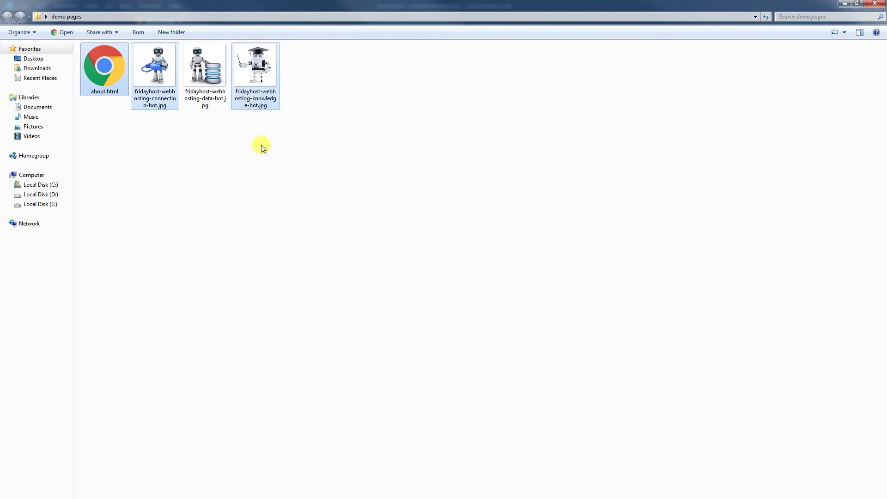
{"action": "left_click", "coordinate": [261, 147]}
{"action": "left_click", "coordinate": [103, 73]}
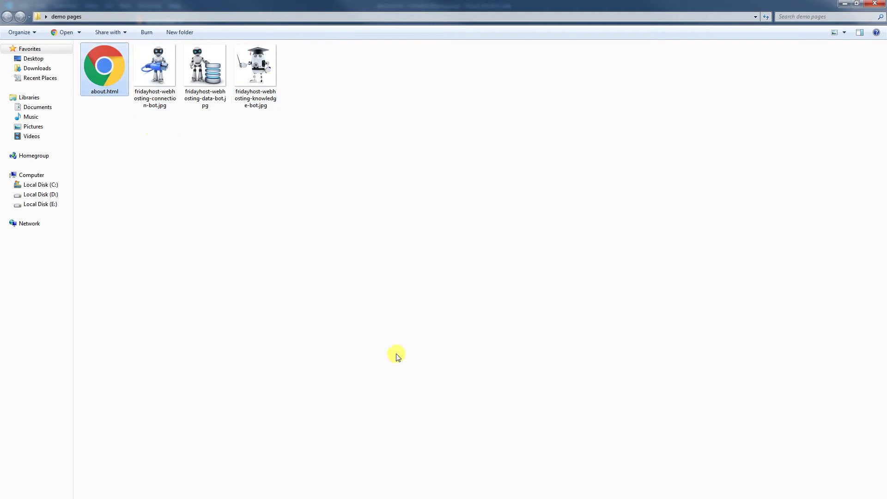
{"action": "key", "text": "alt+Tab"}
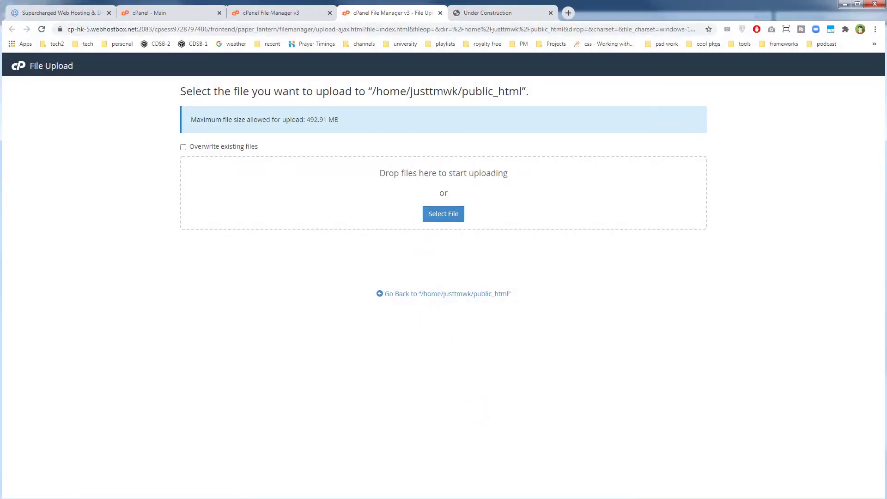
Upload about.html from the demo pages folder to public_html, reload the File Manager listing and select the uploaded file.
{"action": "key", "text": "alt+Tab"}
{"action": "left_click_drag", "start_coordinate": [127, 102], "coordinate": [466, 228]}
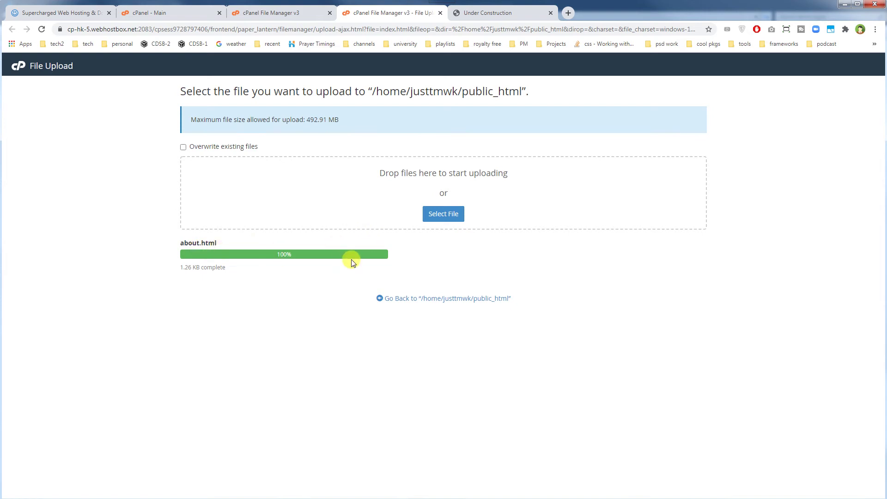
{"action": "left_click", "coordinate": [284, 19]}
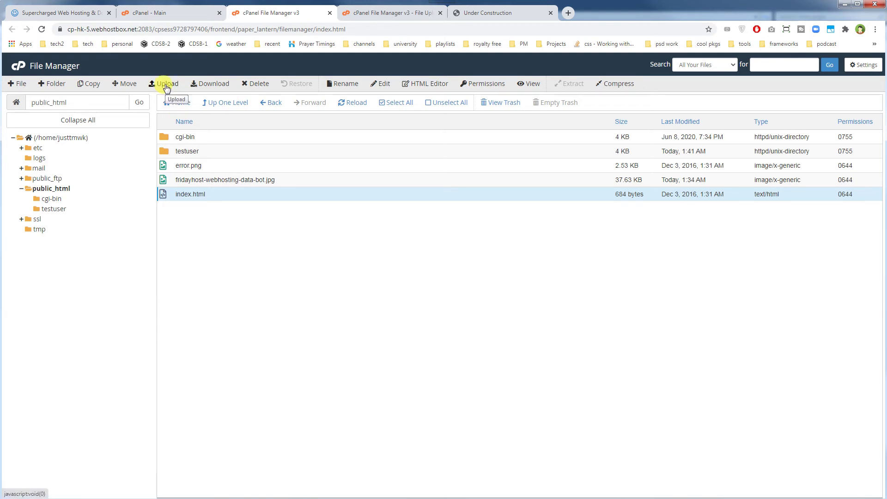
{"action": "left_click", "coordinate": [354, 103]}
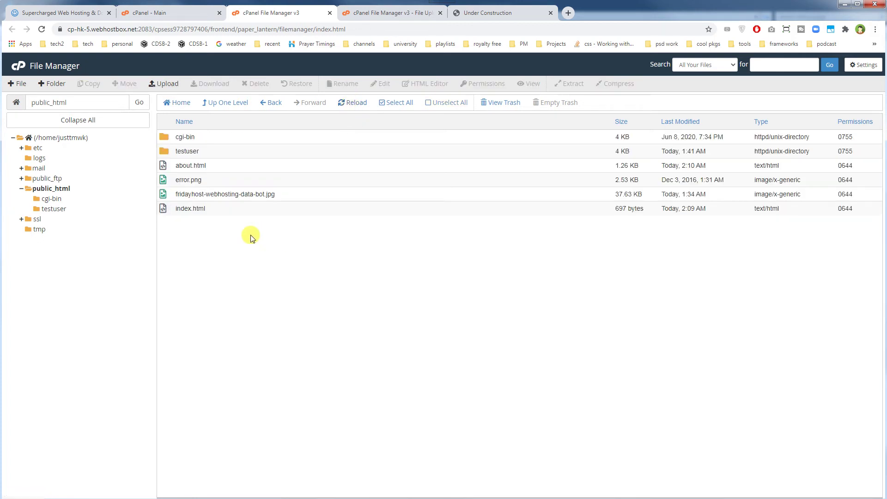
{"action": "left_click", "coordinate": [208, 166]}
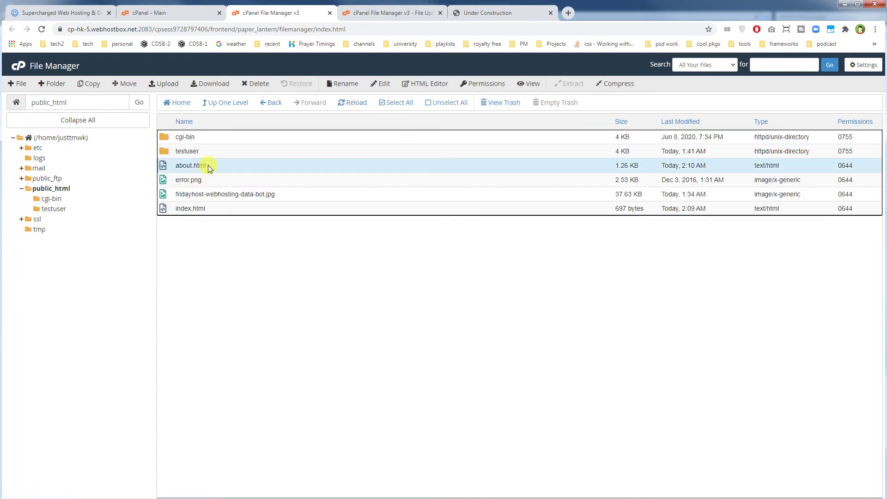
Switch to the live demo website and look over its home page and web address.
{"action": "left_click", "coordinate": [506, 13]}
{"action": "left_click", "coordinate": [499, 28]}
{"action": "left_click", "coordinate": [495, 26]}
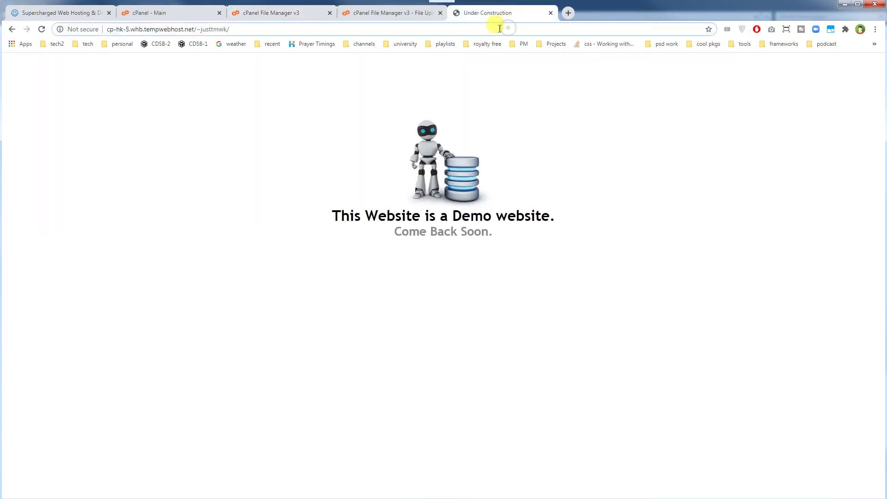
{"action": "left_click", "coordinate": [169, 131]}
{"action": "left_click", "coordinate": [229, 29]}
{"action": "left_click", "coordinate": [187, 119]}
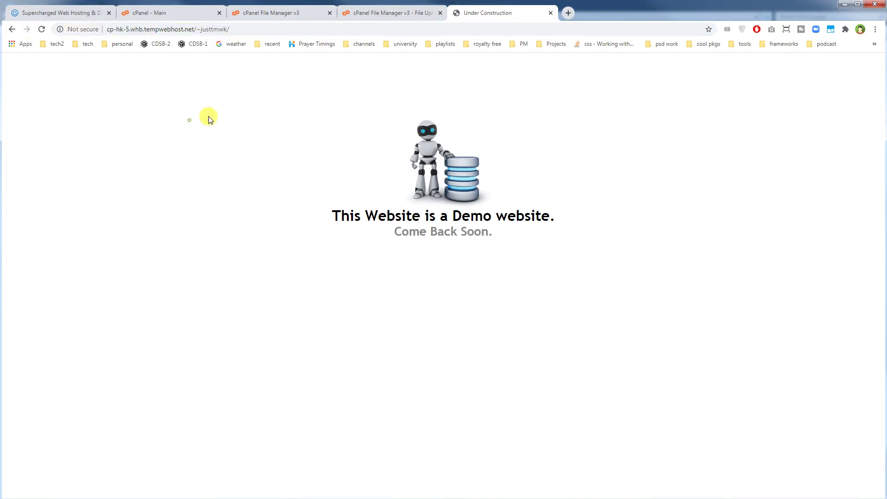
{"action": "left_click", "coordinate": [280, 27]}
{"action": "left_click", "coordinate": [277, 28]}
{"action": "left_click", "coordinate": [307, 122]}
{"action": "key", "text": "ctrl+a"}
{"action": "left_click", "coordinate": [597, 295]}
Open the website's about.html page by appending the file name to the site address.
{"action": "left_click", "coordinate": [294, 27]}
{"action": "left_click", "coordinate": [295, 26]}
{"action": "type", "text": "ab"}
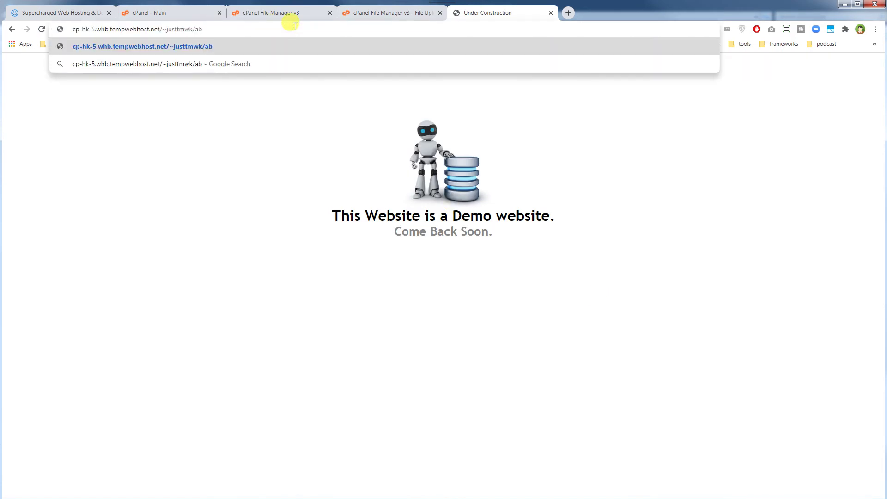
{"action": "type", "text": "out.html"}
{"action": "key", "text": "Return"}
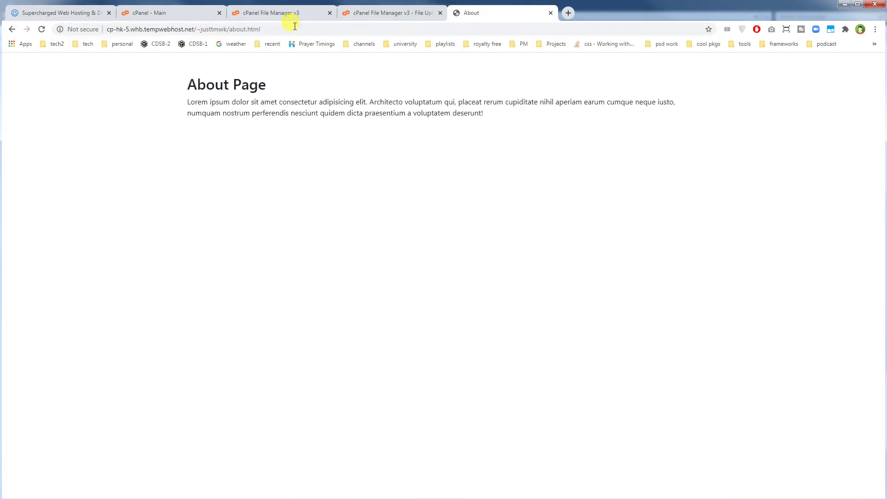
Load the website's index.html page by replacing about with index in the address.
{"action": "left_click", "coordinate": [295, 26]}
{"action": "left_click", "coordinate": [295, 27]}
{"action": "key", "text": "ctrl+shift+Left"}
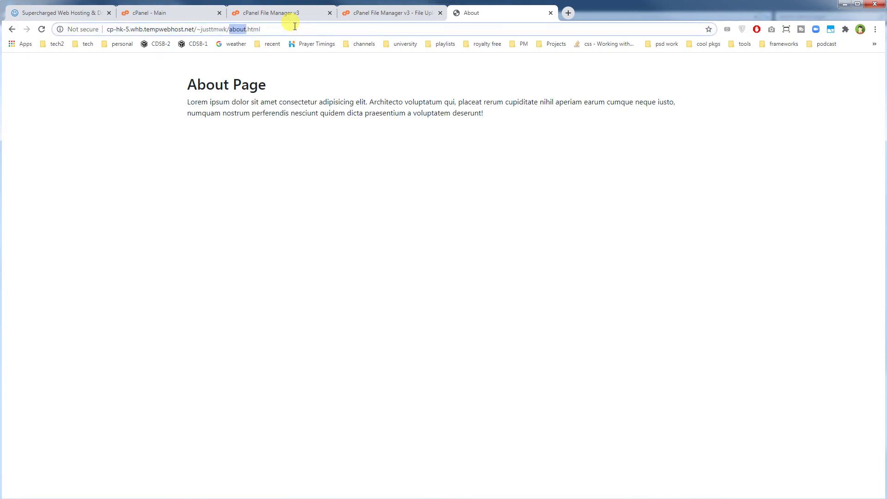
{"action": "type", "text": "index"}
{"action": "key", "text": "Return"}
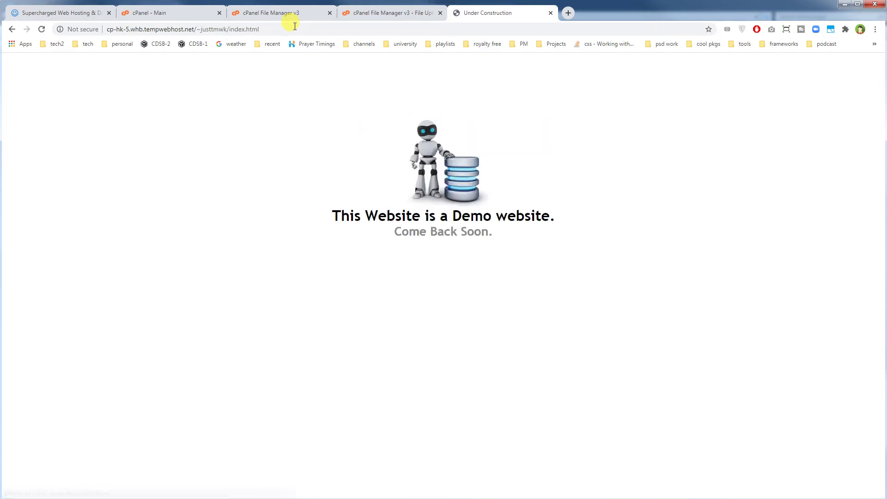
Remove index.html from the address and load the website from its bare root address.
{"action": "left_click", "coordinate": [295, 26]}
{"action": "left_click", "coordinate": [295, 26]}
{"action": "key", "text": "ctrl+shift+Left"}
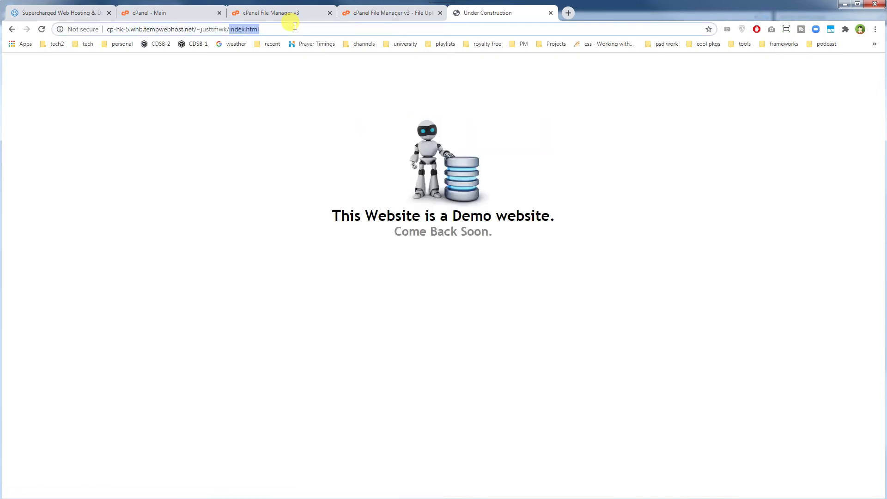
{"action": "key", "text": "BackSpace"}
{"action": "key", "text": "Return"}
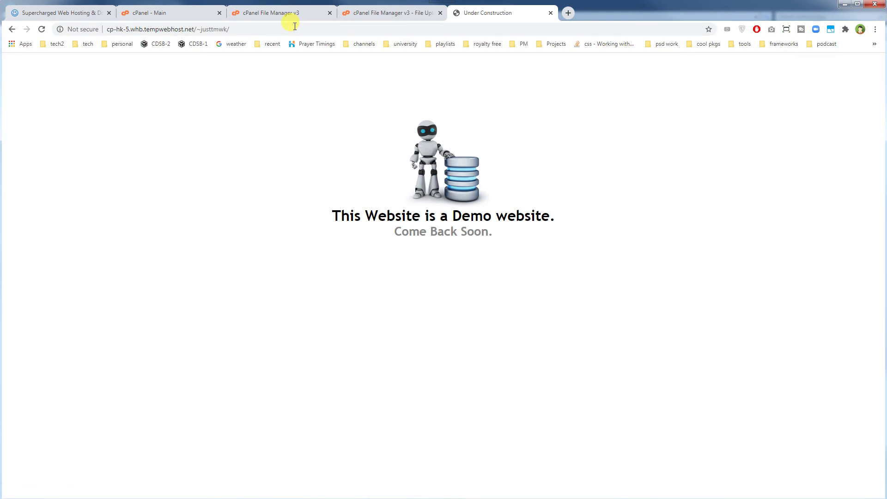
{"action": "left_click", "coordinate": [295, 26]}
{"action": "left_click", "coordinate": [294, 27]}
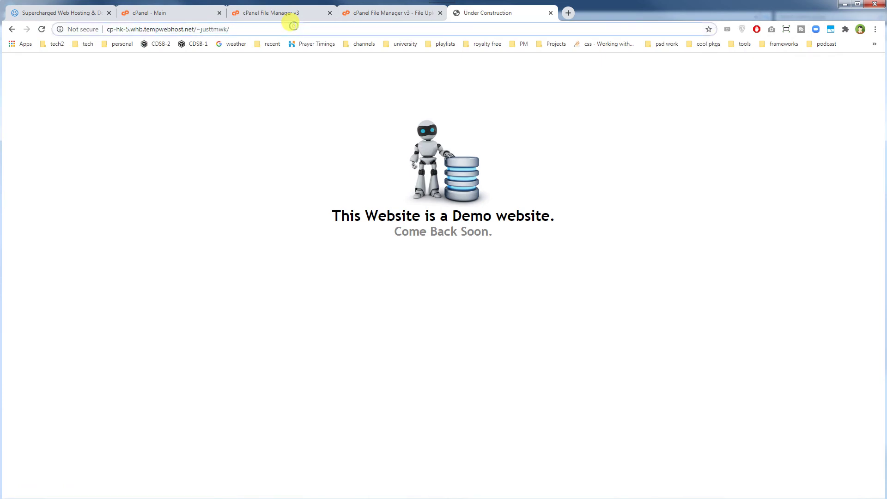
{"action": "key", "text": "Return"}
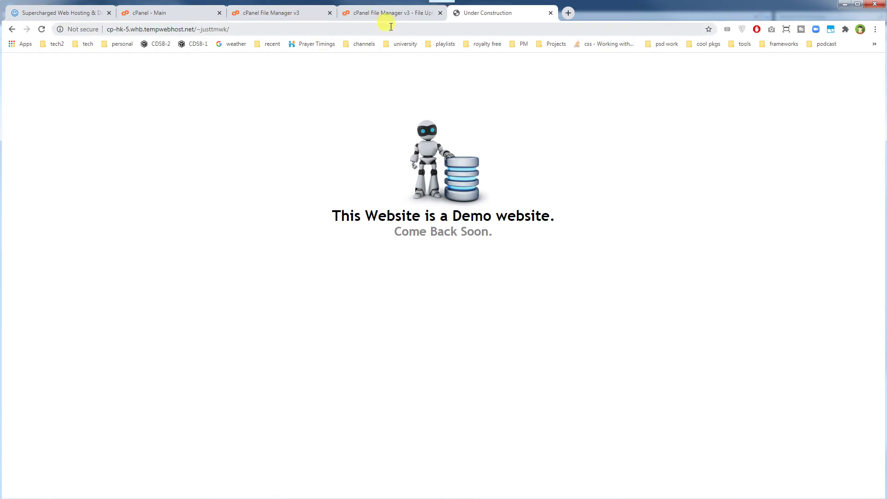
Upload fridayhost-webhosting-connection-bot.jpg and fridayhost-webhosting-knowledge-bot.jpg from the demo pages folder to public_html, and reload the File Manager listing.
{"action": "left_click", "coordinate": [405, 14]}
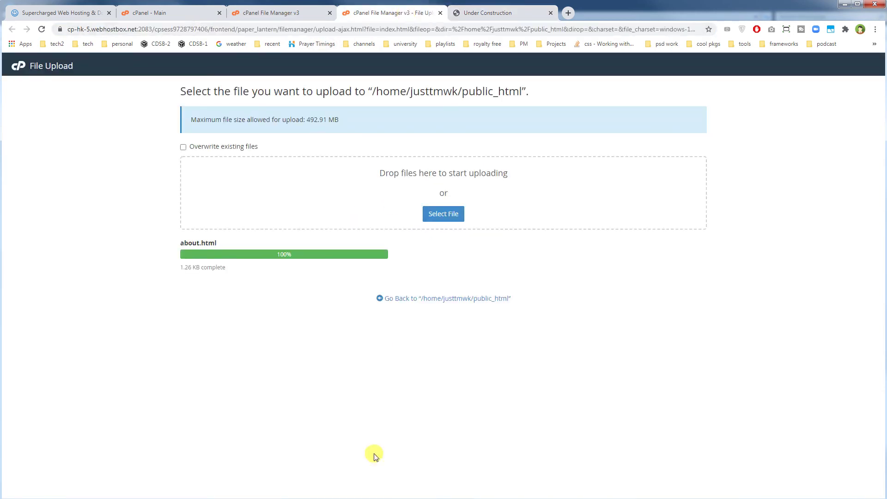
{"action": "left_click", "coordinate": [298, 498]}
{"action": "left_click", "coordinate": [162, 91]}
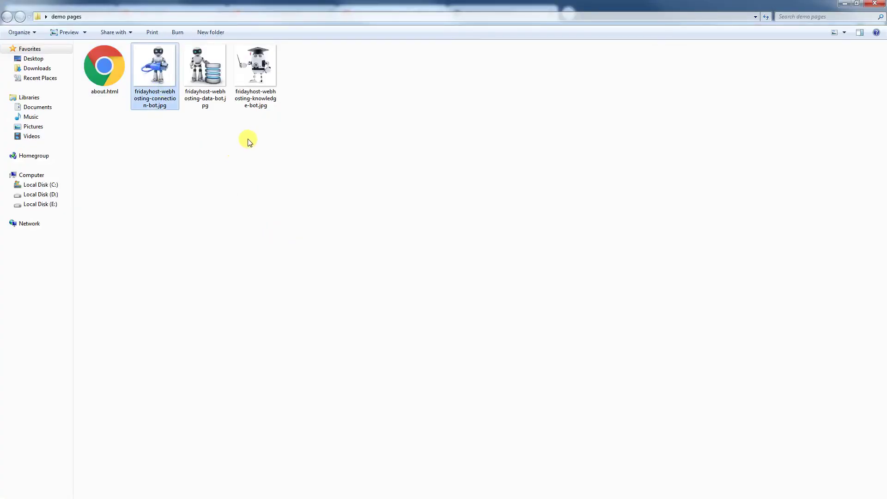
{"action": "left_click", "coordinate": [268, 96], "text": "ctrl"}
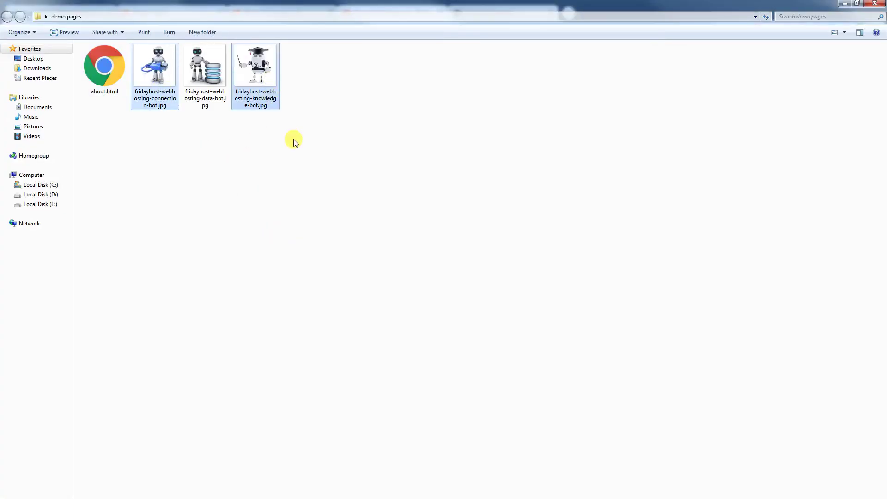
{"action": "left_click_drag", "start_coordinate": [269, 81], "coordinate": [456, 187]}
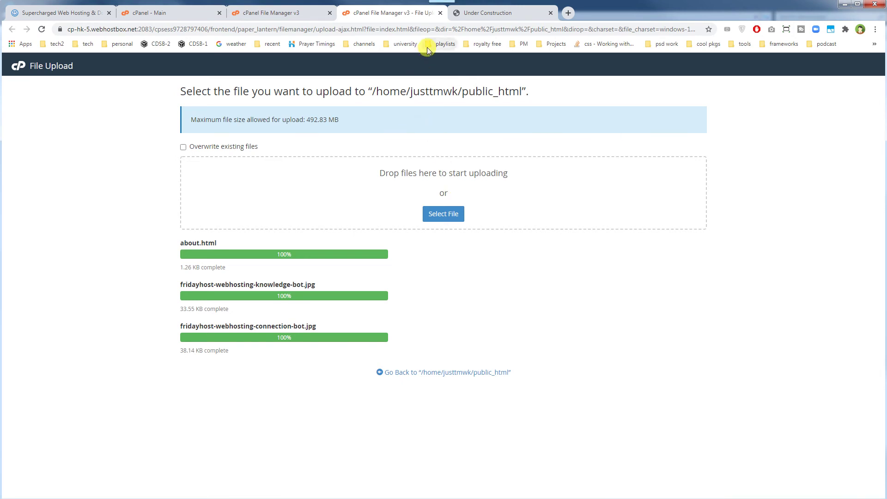
{"action": "left_click", "coordinate": [287, 13]}
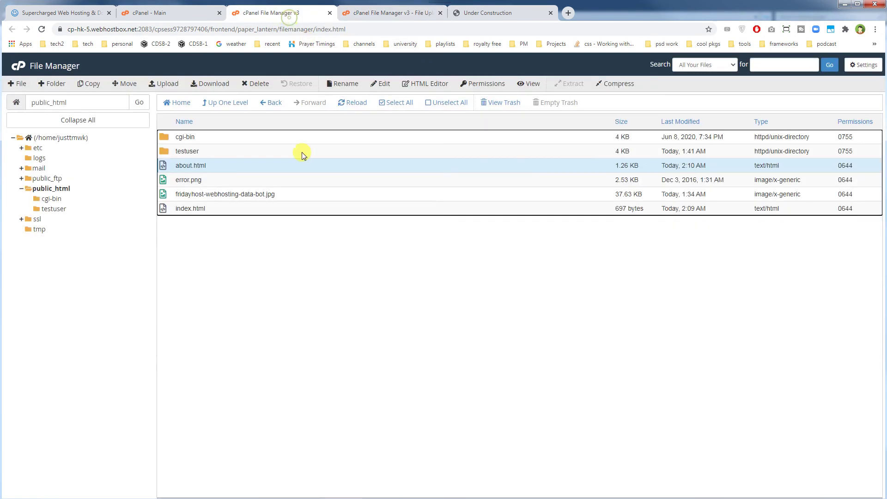
{"action": "left_click", "coordinate": [352, 106]}
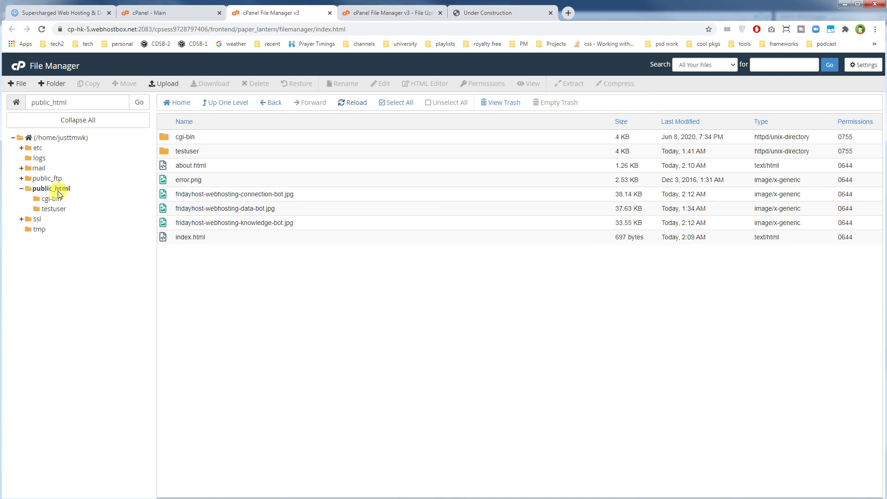
{"action": "left_click_drag", "start_coordinate": [262, 295], "coordinate": [188, 137]}
{"action": "left_click", "coordinate": [255, 264]}
{"action": "left_click_drag", "start_coordinate": [187, 272], "coordinate": [312, 149]}
{"action": "left_click", "coordinate": [313, 272]}
{"action": "left_click_drag", "start_coordinate": [329, 295], "coordinate": [204, 267]}
{"action": "left_click", "coordinate": [256, 243]}
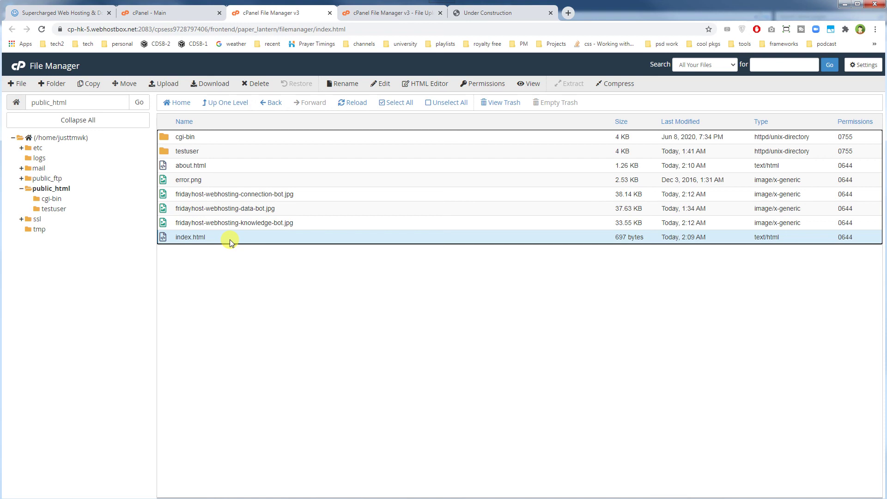
{"action": "left_click", "coordinate": [245, 283]}
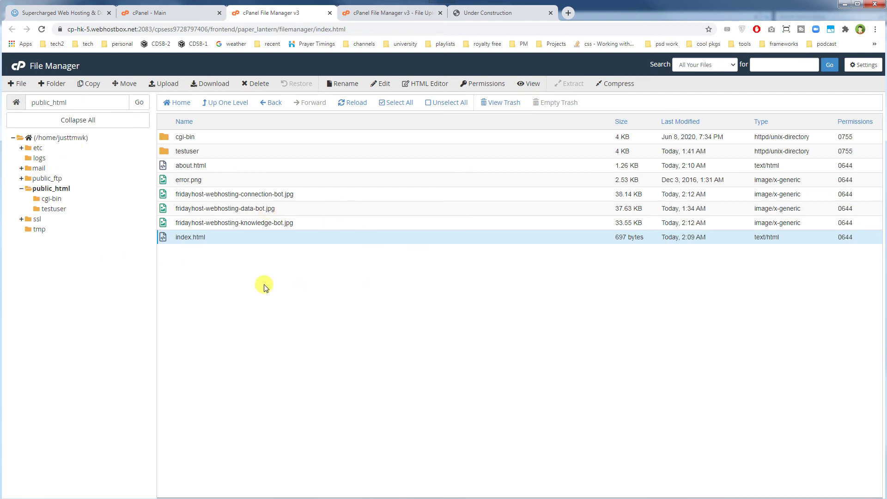
{"action": "left_click_drag", "start_coordinate": [305, 277], "coordinate": [230, 266]}
{"action": "right_click", "coordinate": [216, 270]}
{"action": "left_click", "coordinate": [215, 270]}
Try out the selection commands in public_html: clear the selection, pick index.html, and switch between all items selected and none.
{"action": "left_click", "coordinate": [427, 106]}
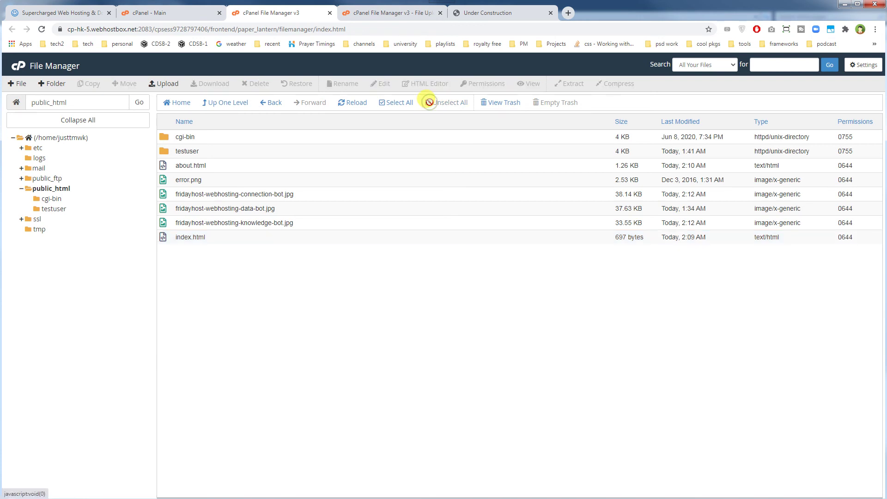
{"action": "left_click", "coordinate": [261, 227]}
{"action": "double_click", "coordinate": [250, 223]}
{"action": "left_click", "coordinate": [247, 247]}
{"action": "left_click", "coordinate": [207, 238]}
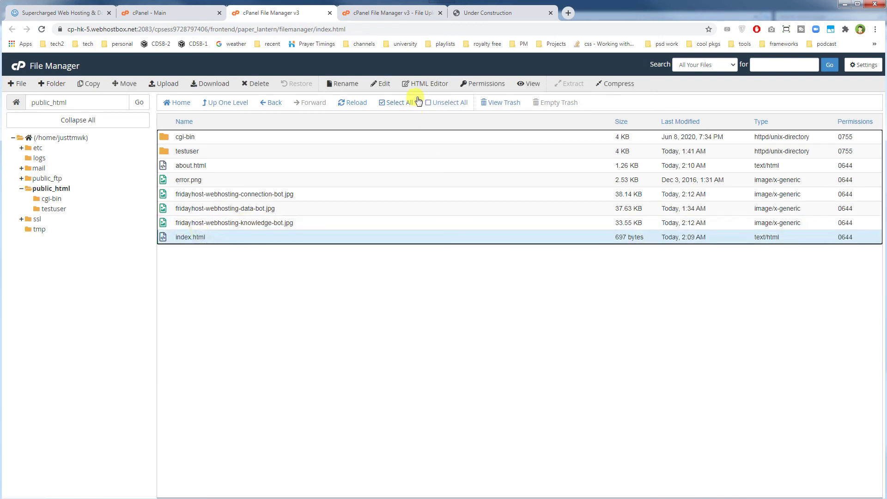
{"action": "left_click", "coordinate": [381, 104]}
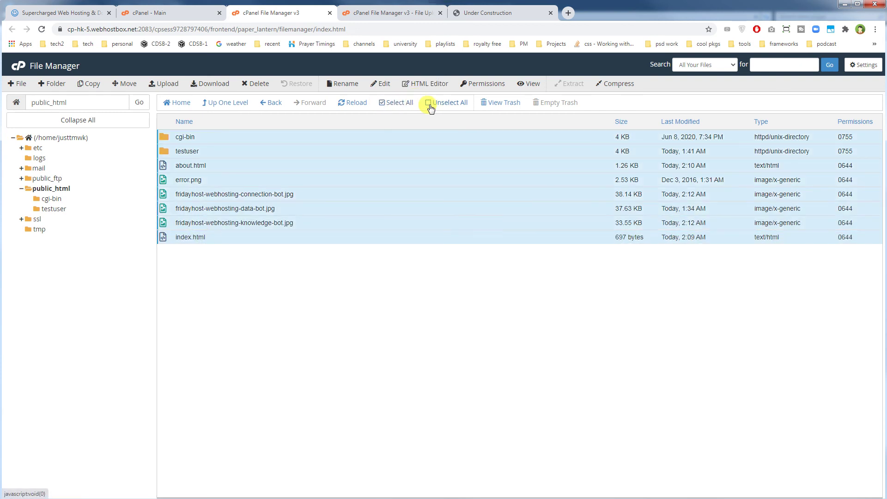
{"action": "left_click", "coordinate": [430, 103]}
{"action": "left_click", "coordinate": [392, 106]}
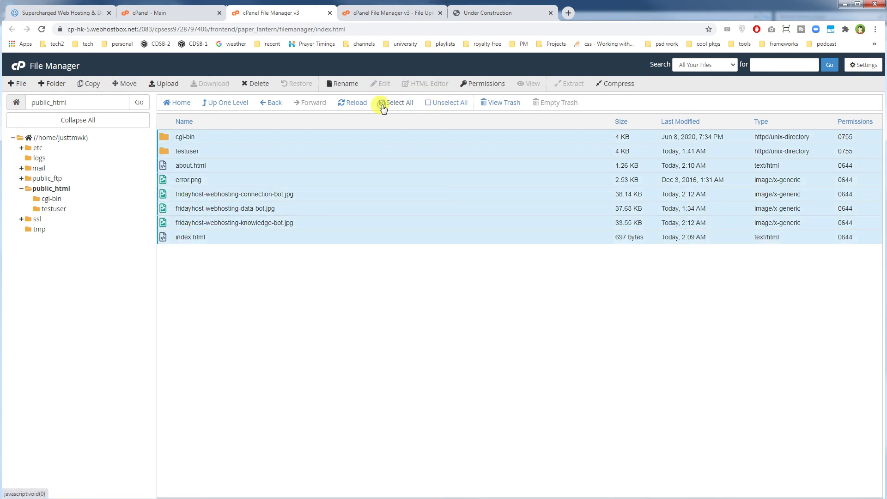
Look into the testuser folder, return to public_html, and briefly expand the ssl folder in the directory tree.
{"action": "left_click", "coordinate": [53, 208]}
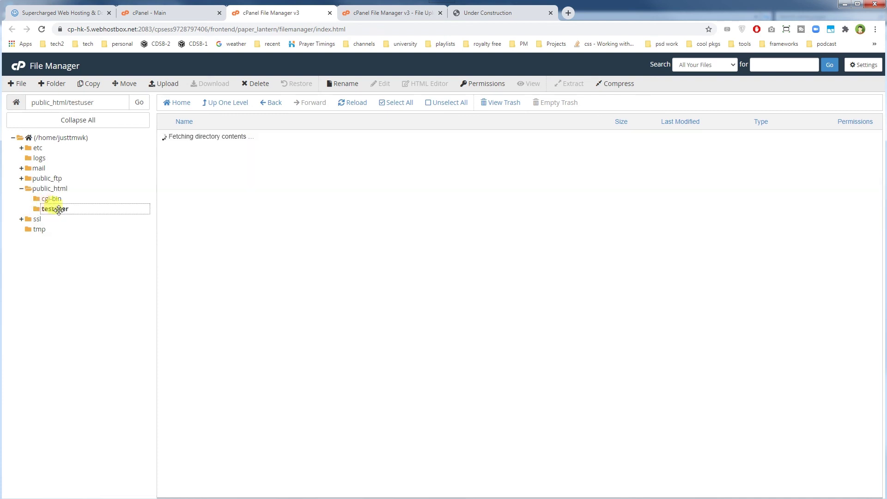
{"action": "left_click", "coordinate": [65, 189]}
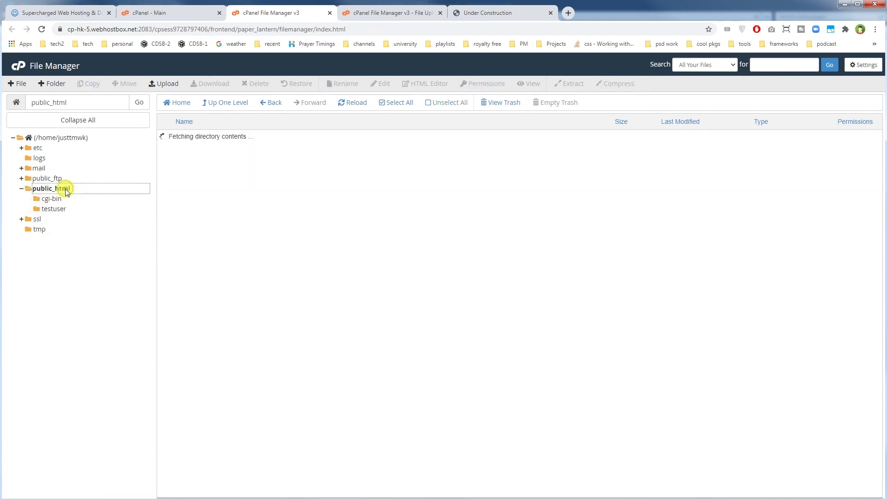
{"action": "left_click", "coordinate": [22, 219]}
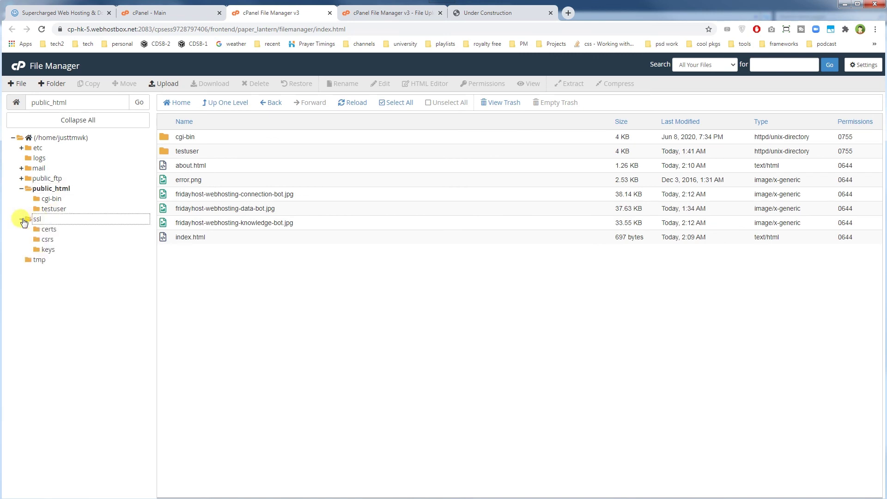
{"action": "left_click", "coordinate": [23, 220]}
{"action": "left_click", "coordinate": [238, 277]}
Go back to the previous folder, move up to the home directory, and reopen public_html from there.
{"action": "left_click", "coordinate": [275, 103]}
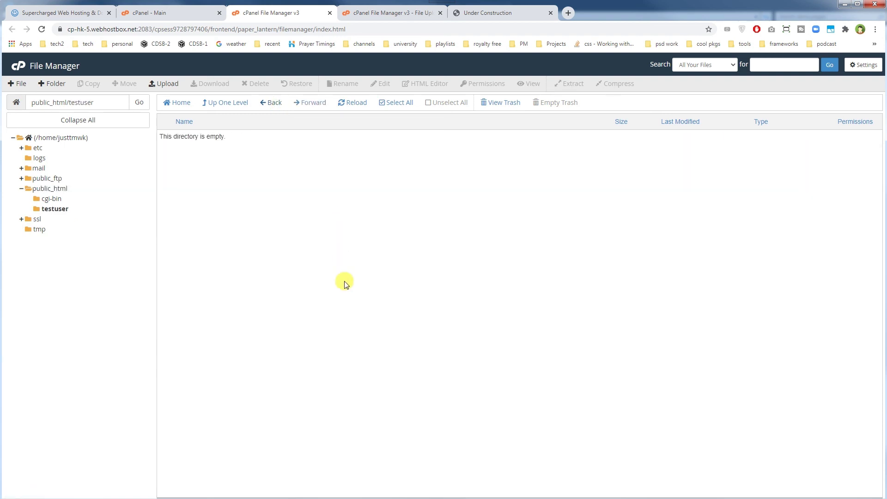
{"action": "left_click", "coordinate": [228, 103]}
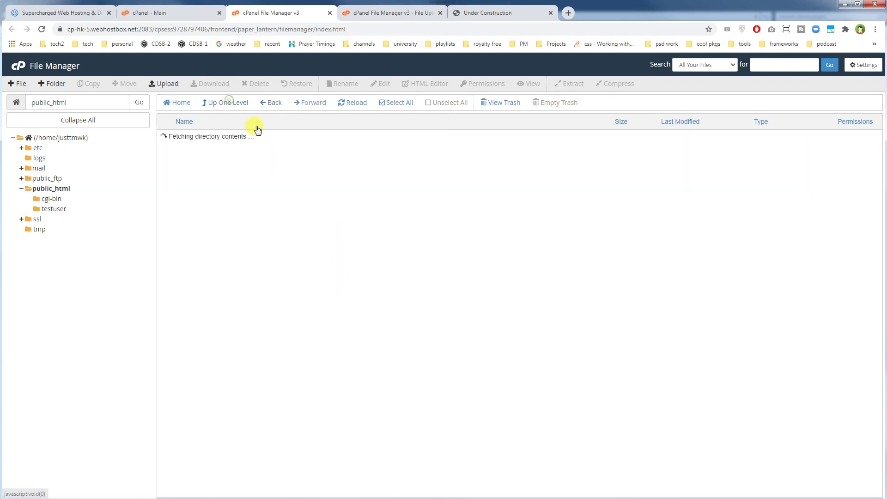
{"action": "left_click", "coordinate": [227, 102]}
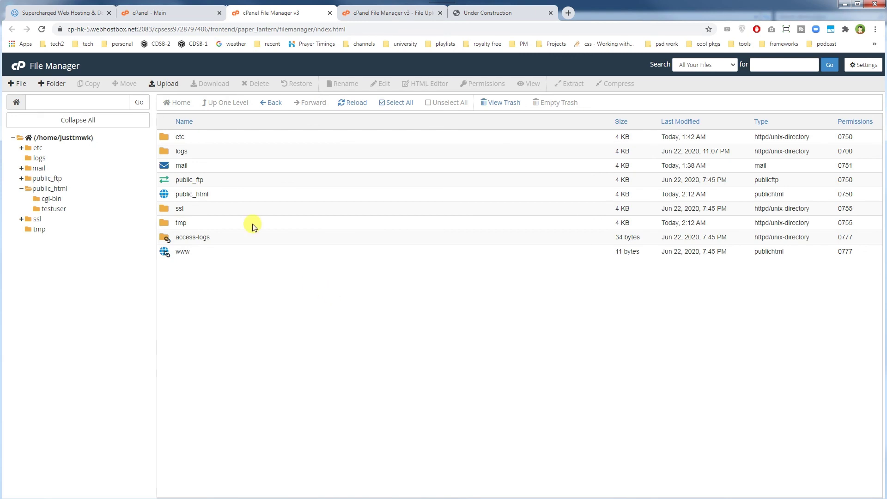
{"action": "left_click", "coordinate": [229, 196]}
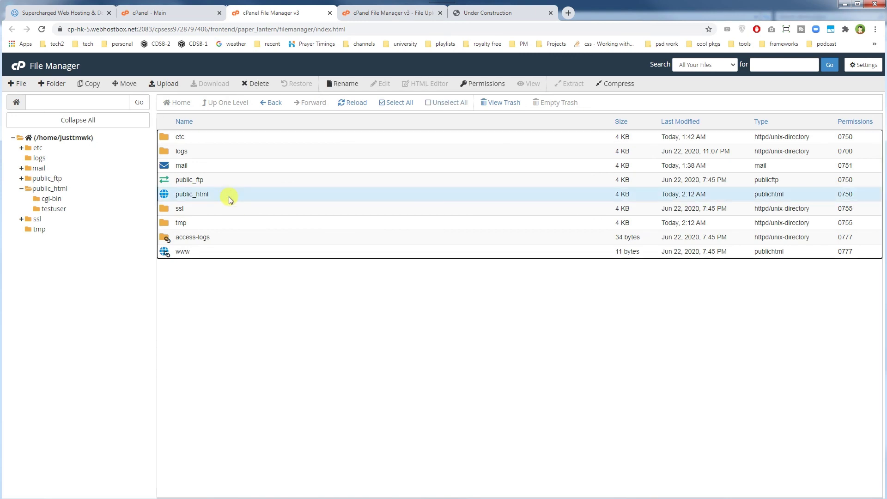
{"action": "double_click", "coordinate": [254, 196]}
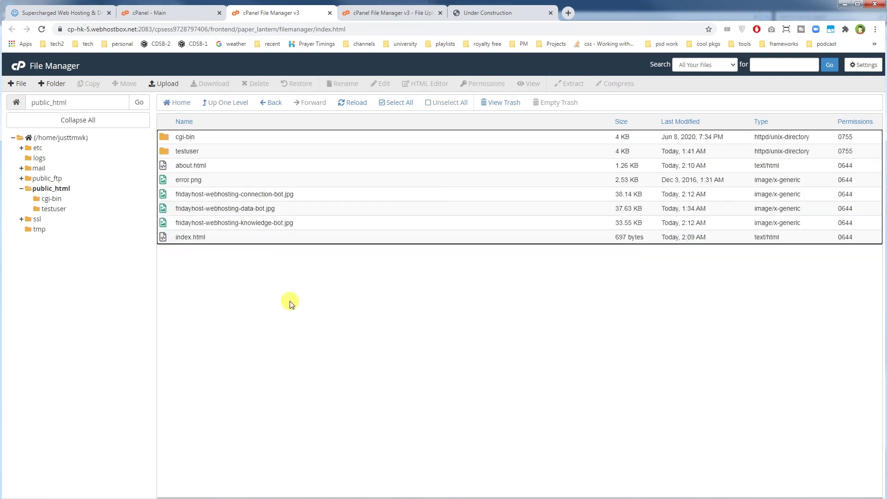
Look at the File Manager entry on the cPanel main page and return to the public_html listing.
{"action": "left_click_drag", "start_coordinate": [301, 318], "coordinate": [225, 256]}
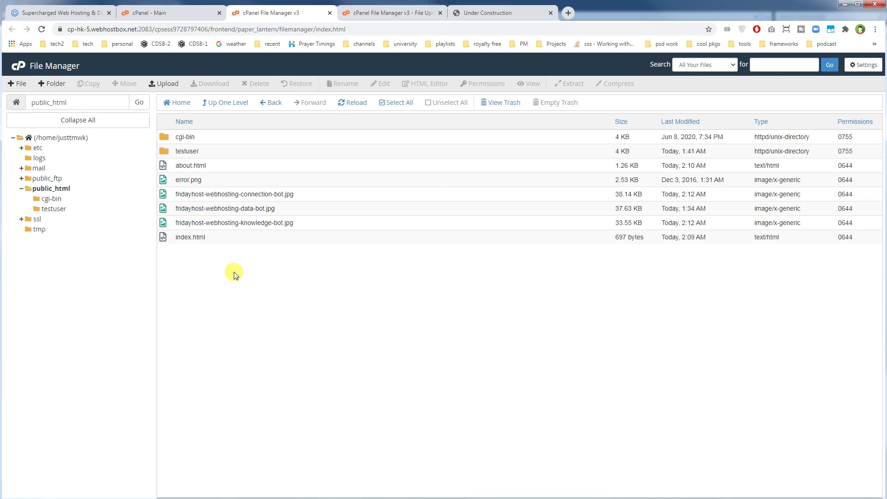
{"action": "left_click_drag", "start_coordinate": [235, 272], "coordinate": [258, 267]}
{"action": "left_click", "coordinate": [177, 16]}
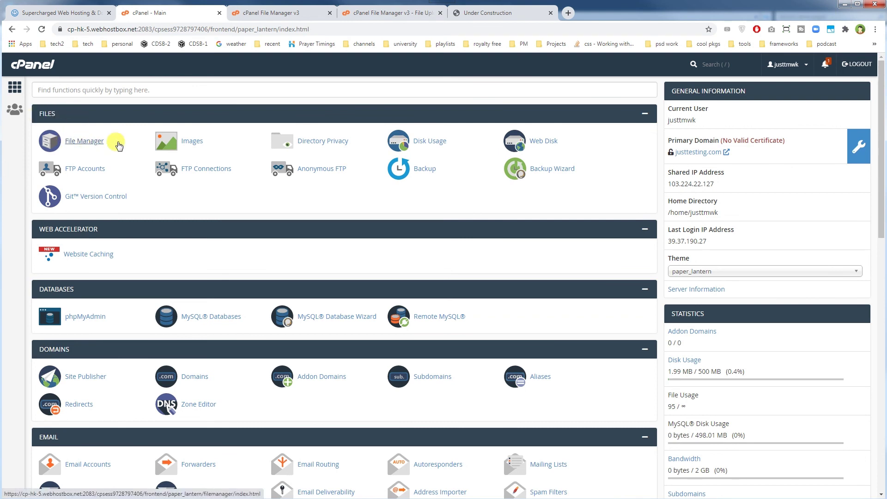
{"action": "left_click", "coordinate": [266, 13]}
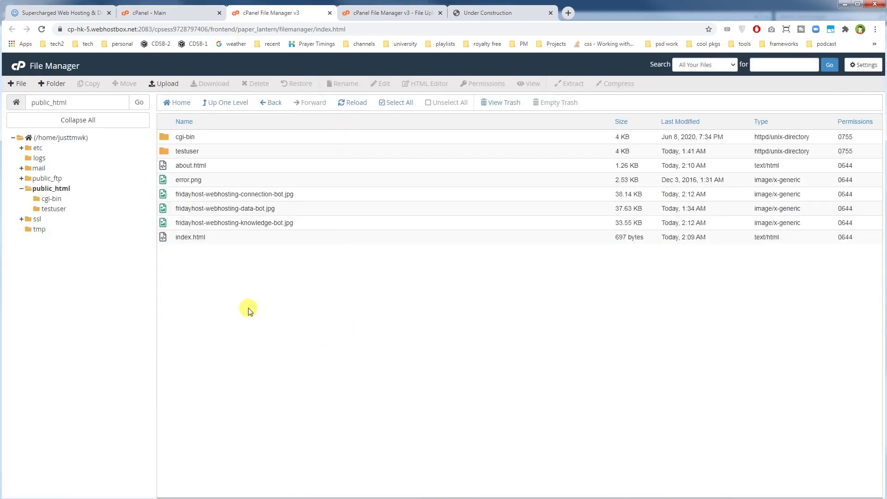